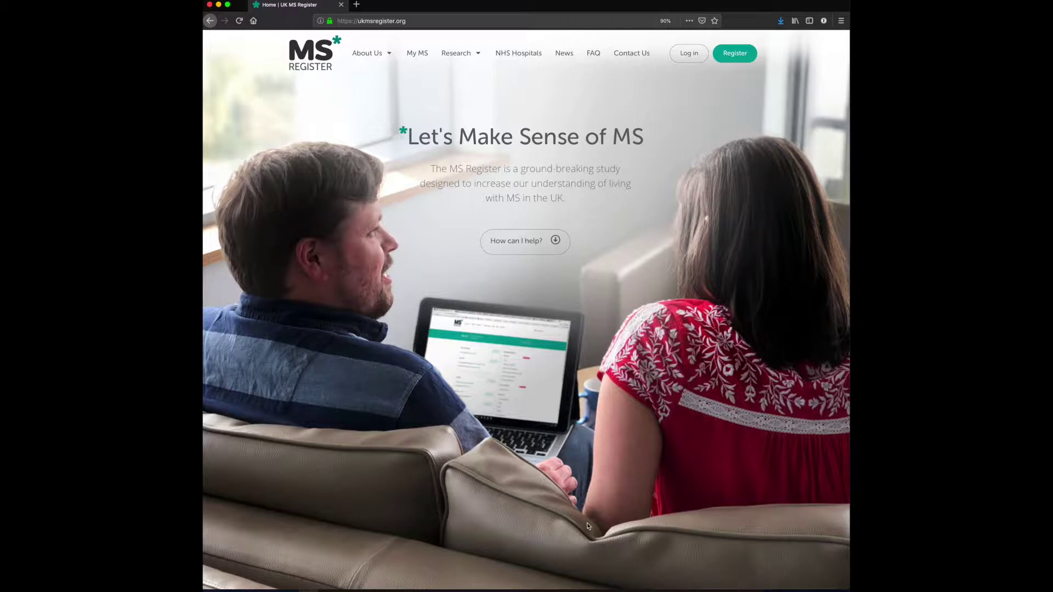
# - Open the registration form and enter the account e-mail address, password and its confirmation
pyautogui.click(735, 53)
pyautogui.click(347, 220)
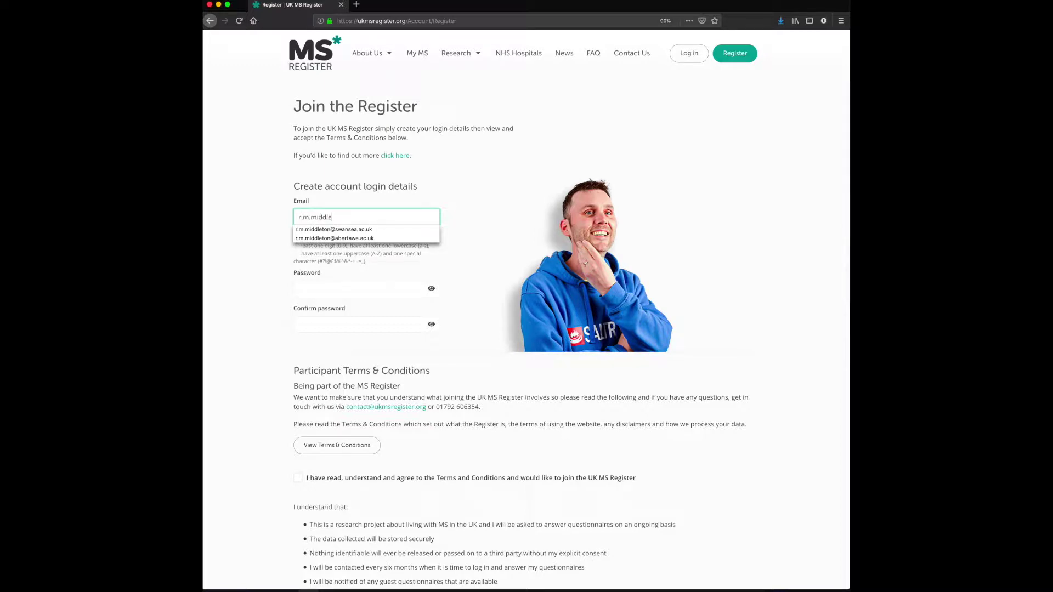
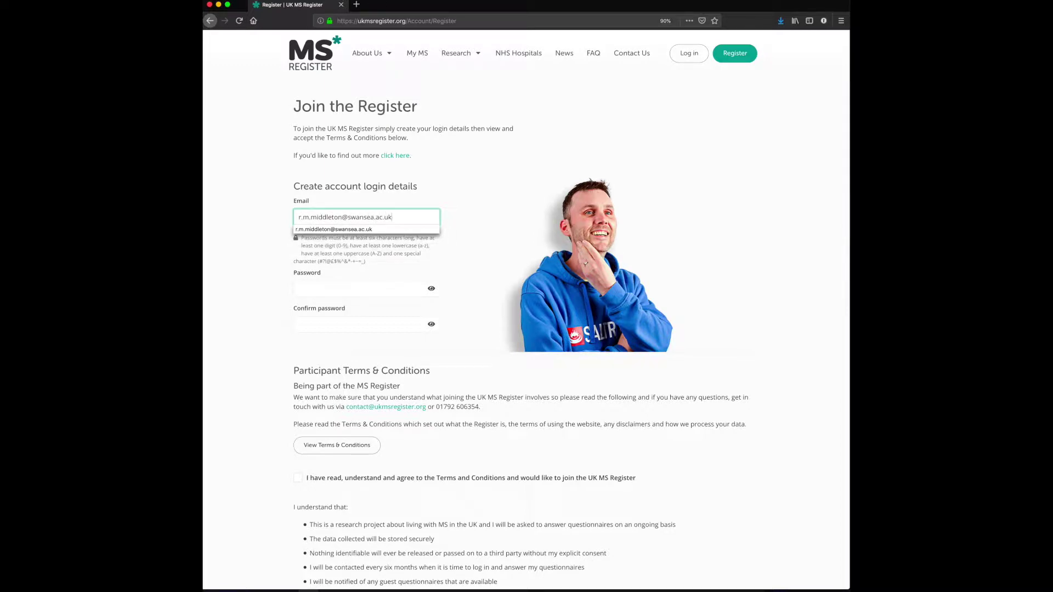
pyautogui.press('Tab')
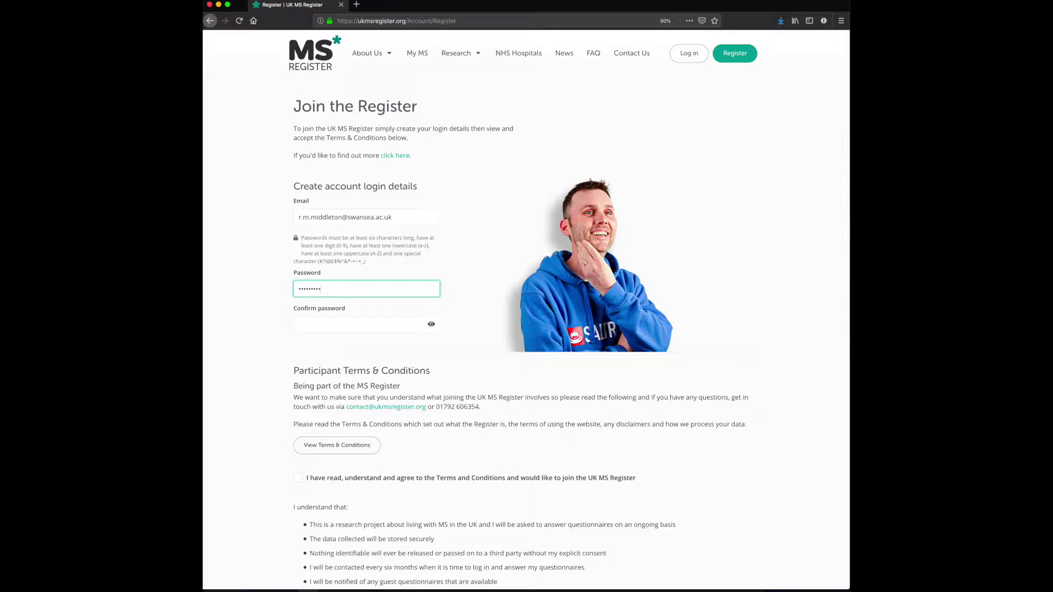
pyautogui.click(366, 324)
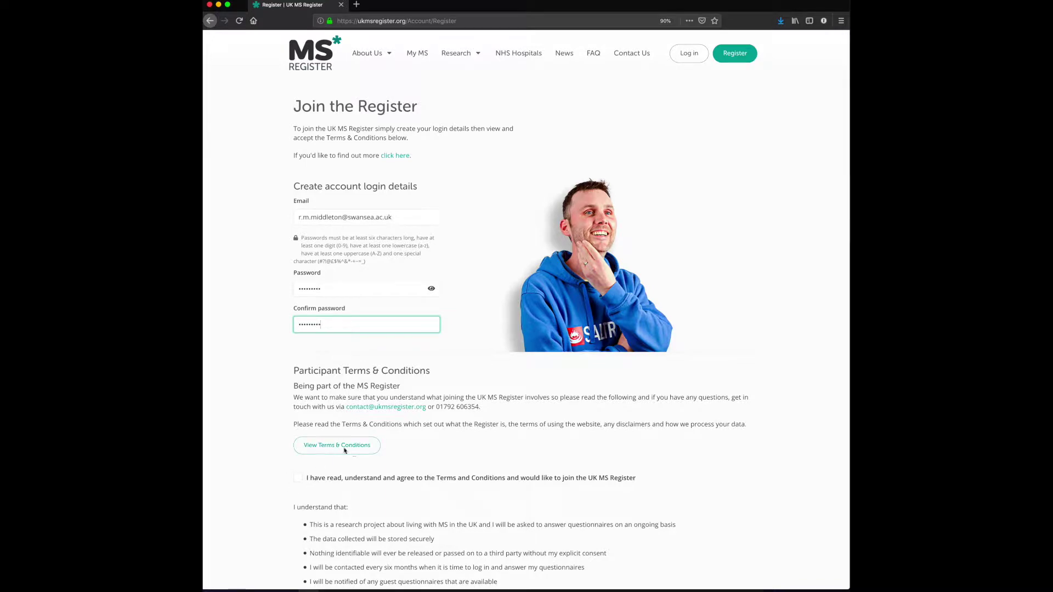
# - Accept the Terms and Conditions, submit the registration and dismiss the browser's save-login offer
pyautogui.click(299, 478)
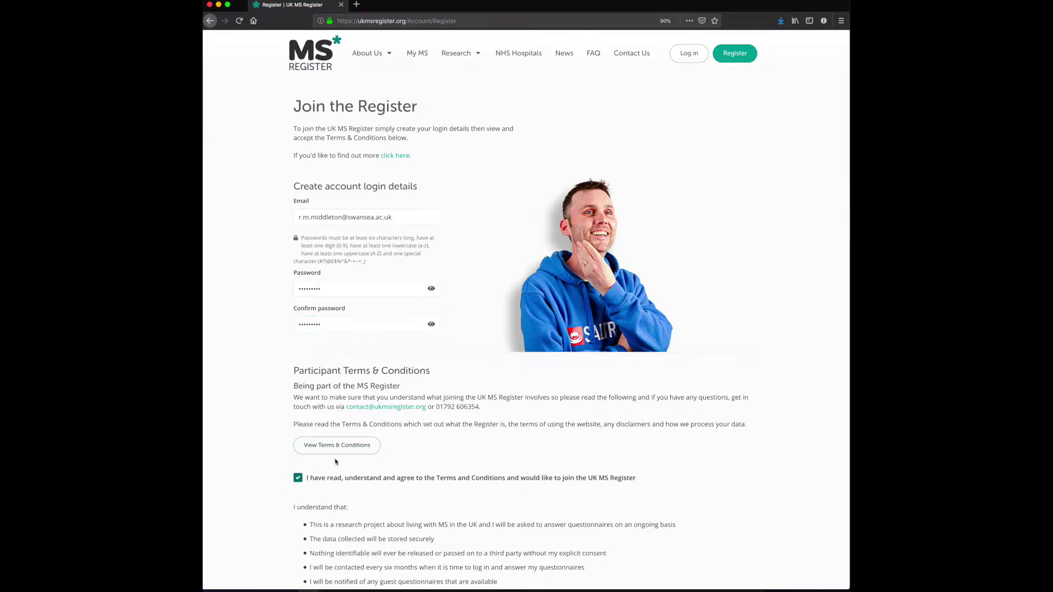
pyautogui.scroll(-5, 332, 373)
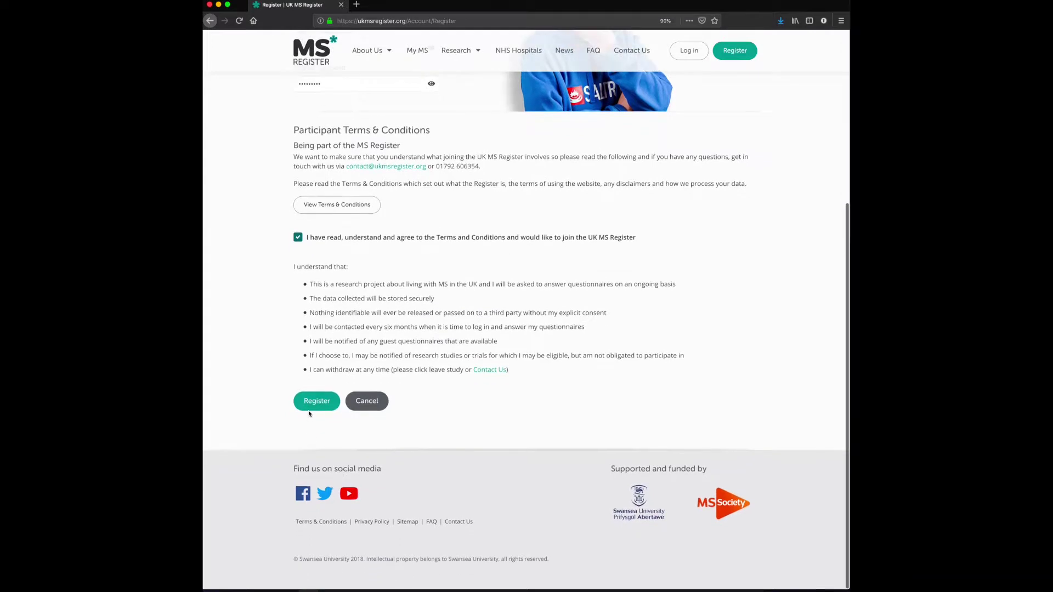
pyautogui.click(311, 409)
pyautogui.click(339, 104)
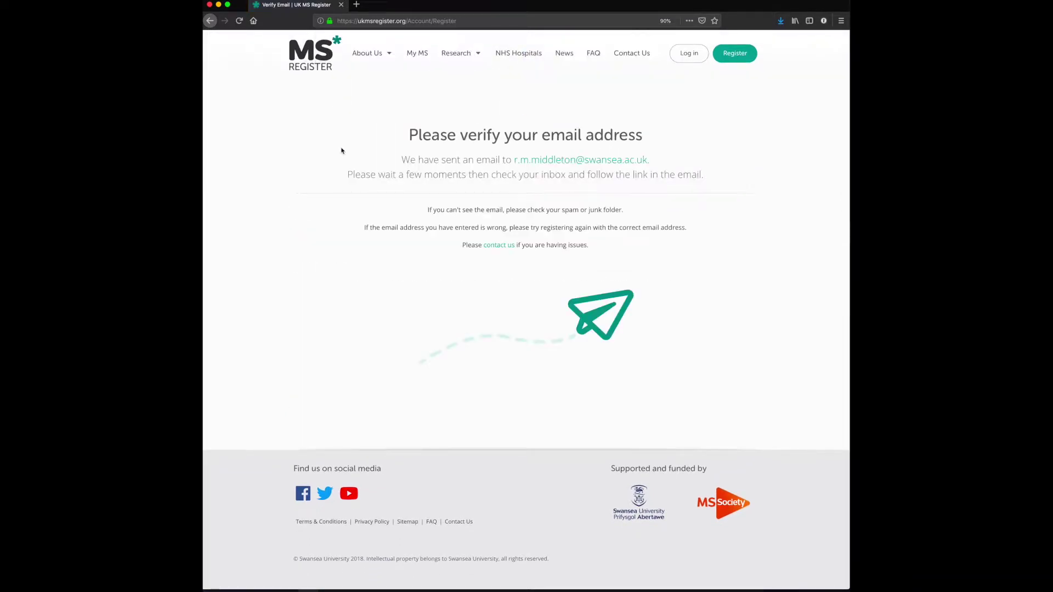
pyautogui.moveTo(416, 134); pyautogui.dragTo(651, 139)
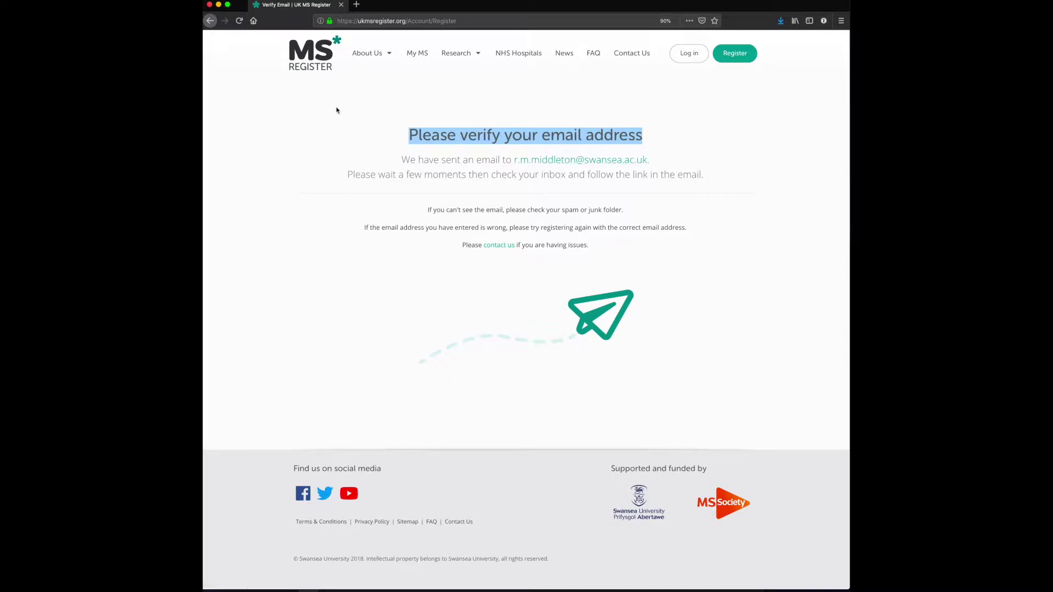
pyautogui.press('super+Tab')
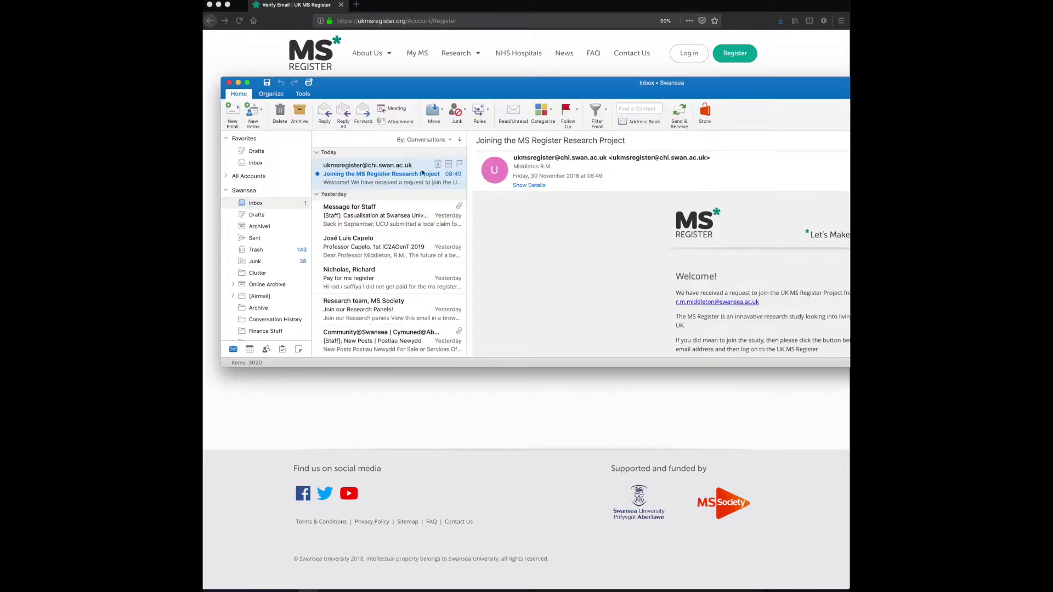
# - Confirm the new account through the Verify Email link in the MS Register welcome e-mail
pyautogui.moveTo(629, 83); pyautogui.dragTo(423, 82)
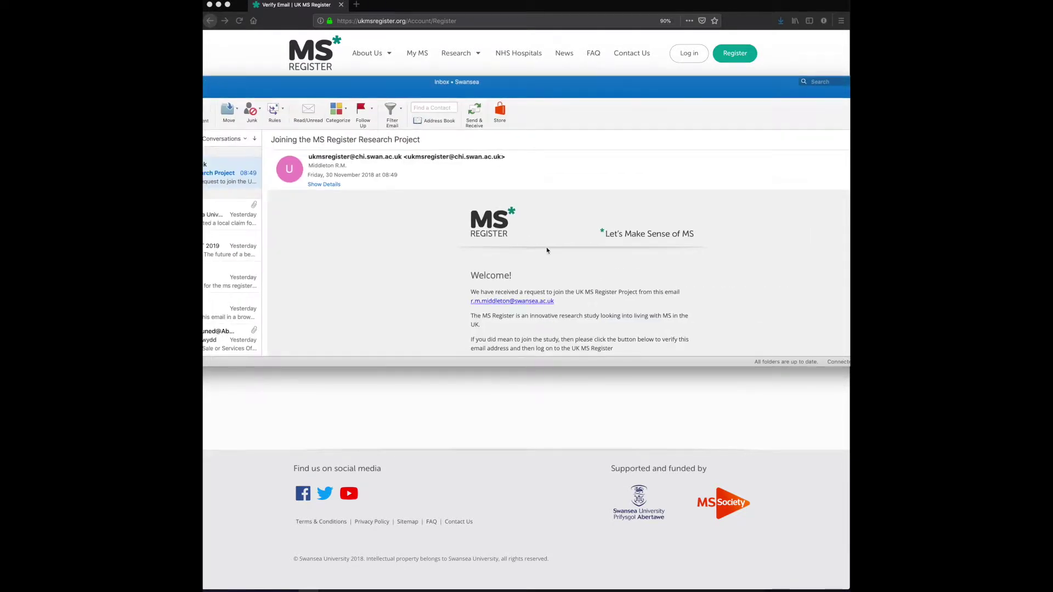
pyautogui.scroll(-3, 505, 251)
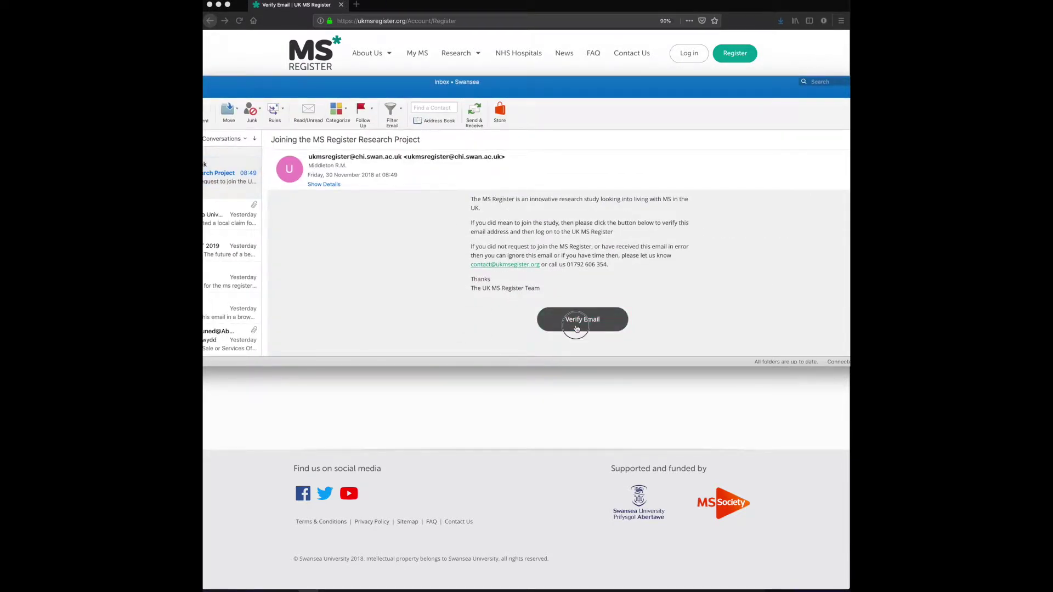
pyautogui.click(573, 329)
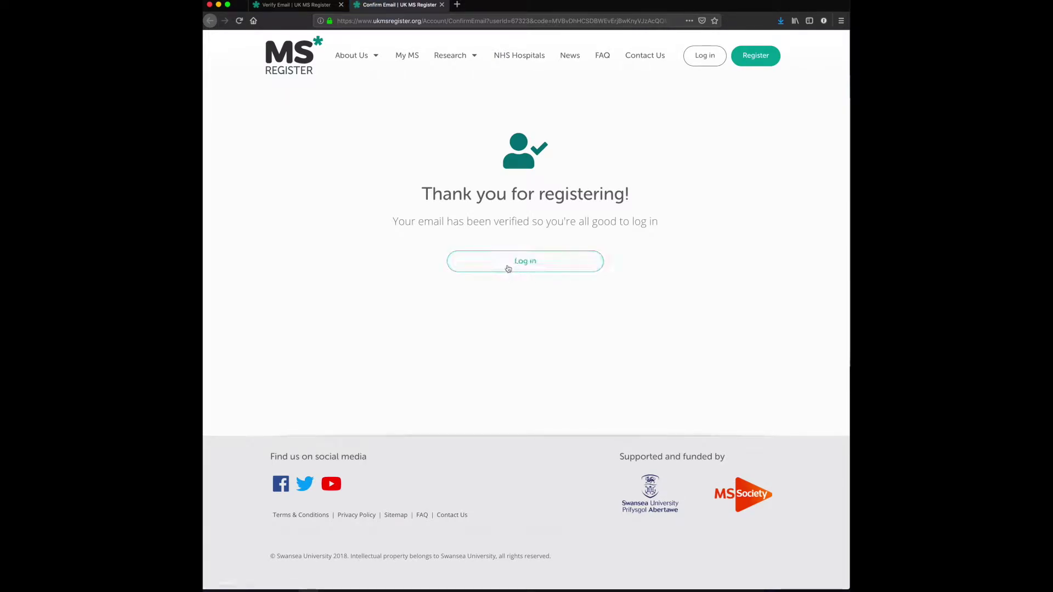
# - Log in with the saved account e-mail and the account password, declining to save the password
pyautogui.click(508, 268)
pyautogui.click(470, 204)
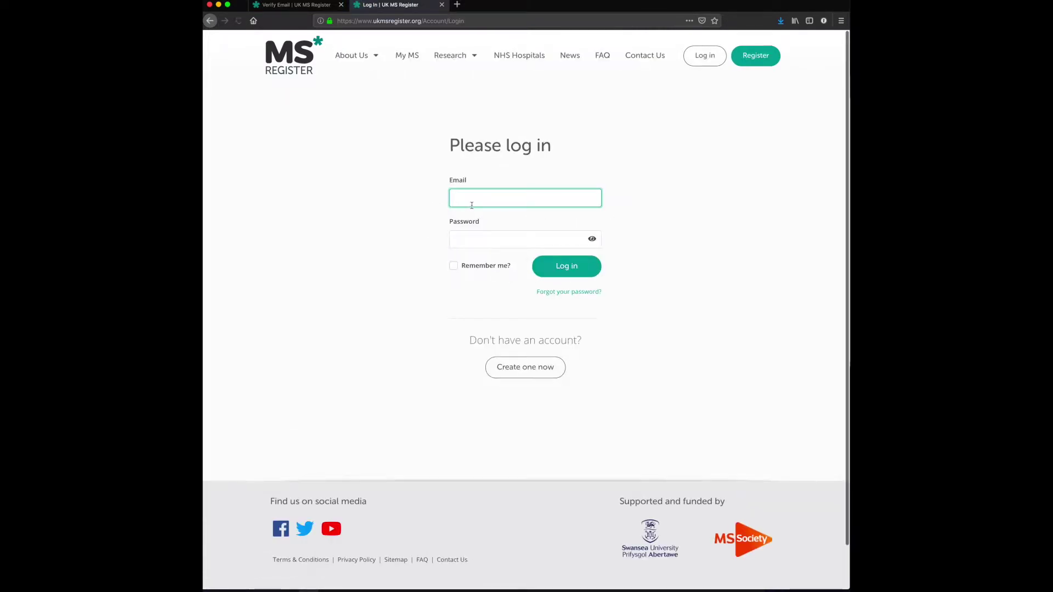
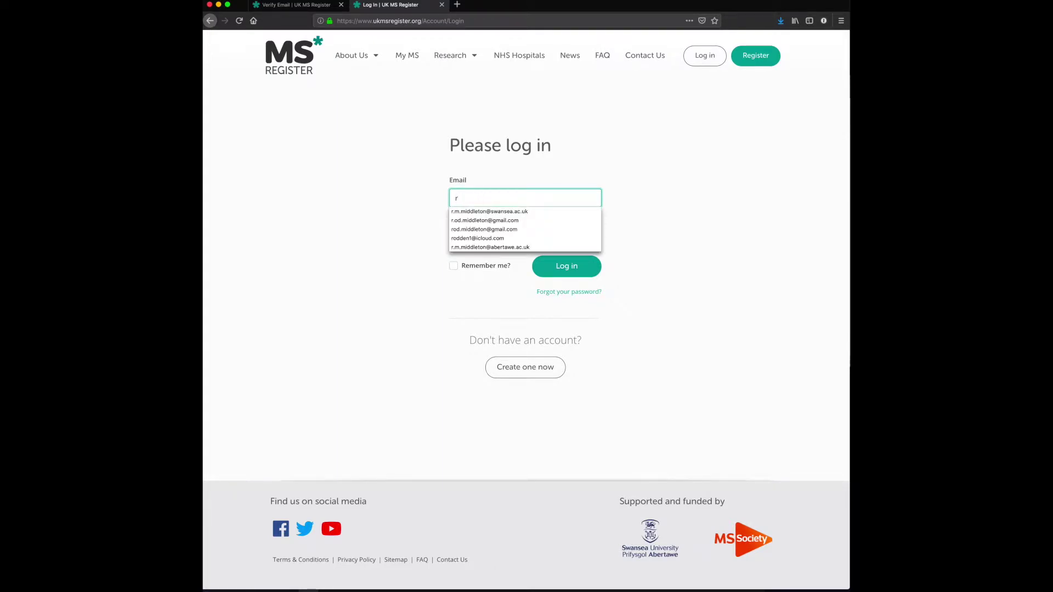
pyautogui.press('Down')
pyautogui.press('Return')
pyautogui.press('Tab')
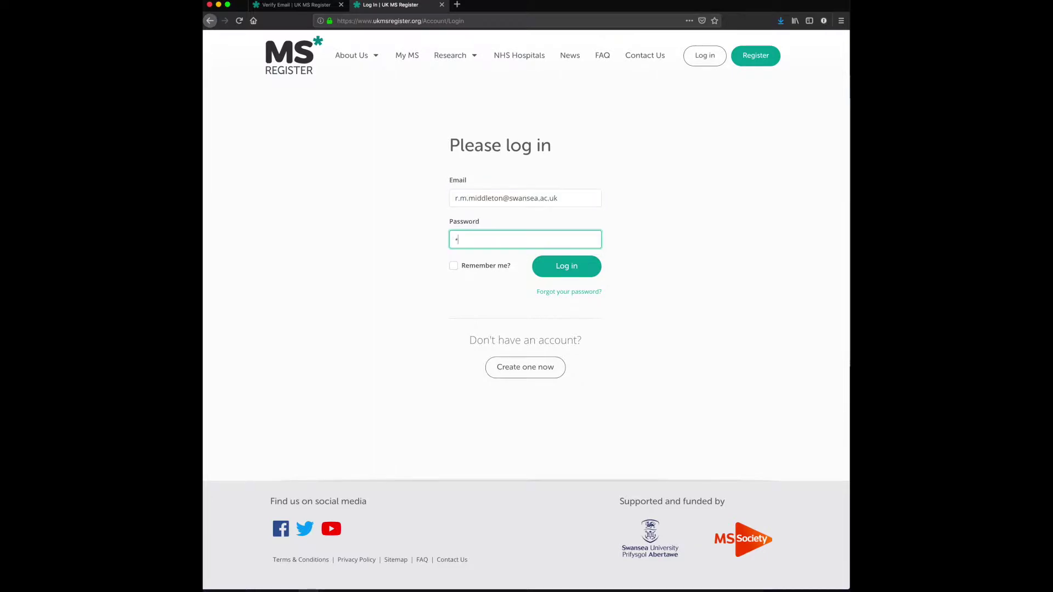
pyautogui.write('••••••')
pyautogui.click(567, 266)
pyautogui.click(348, 106)
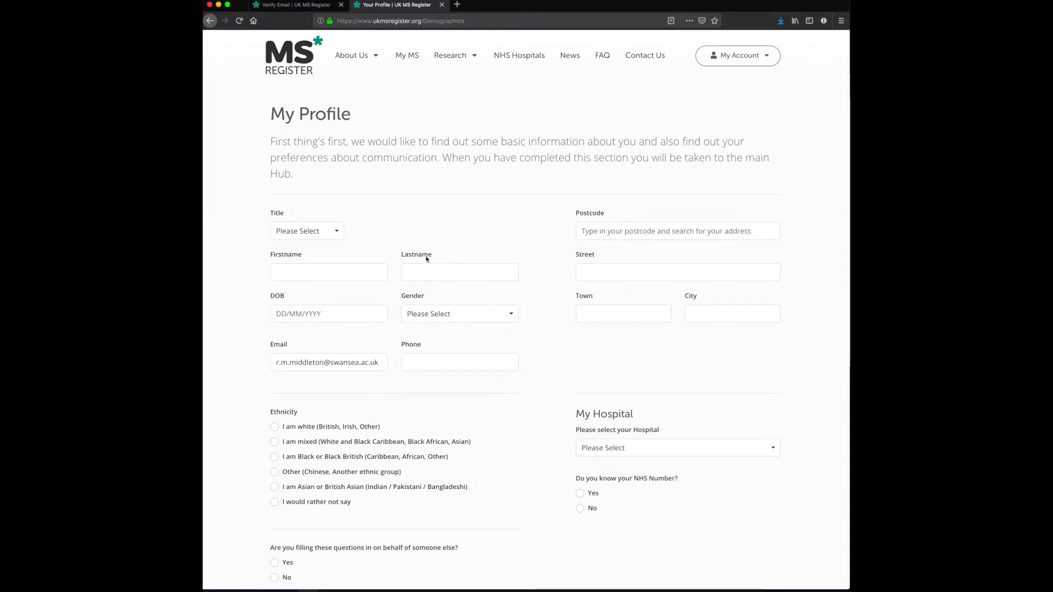
# - Set the title to Mr and enter the user's first name, last name and date of birth
pyautogui.click(340, 234)
pyautogui.click(312, 269)
pyautogui.click(310, 272)
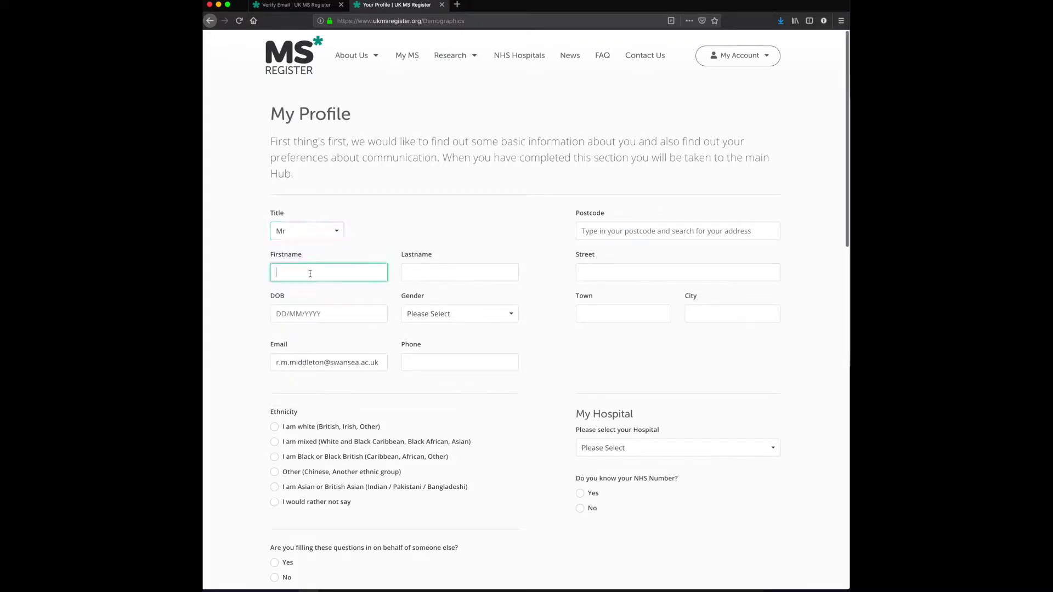
pyautogui.press('Tab')
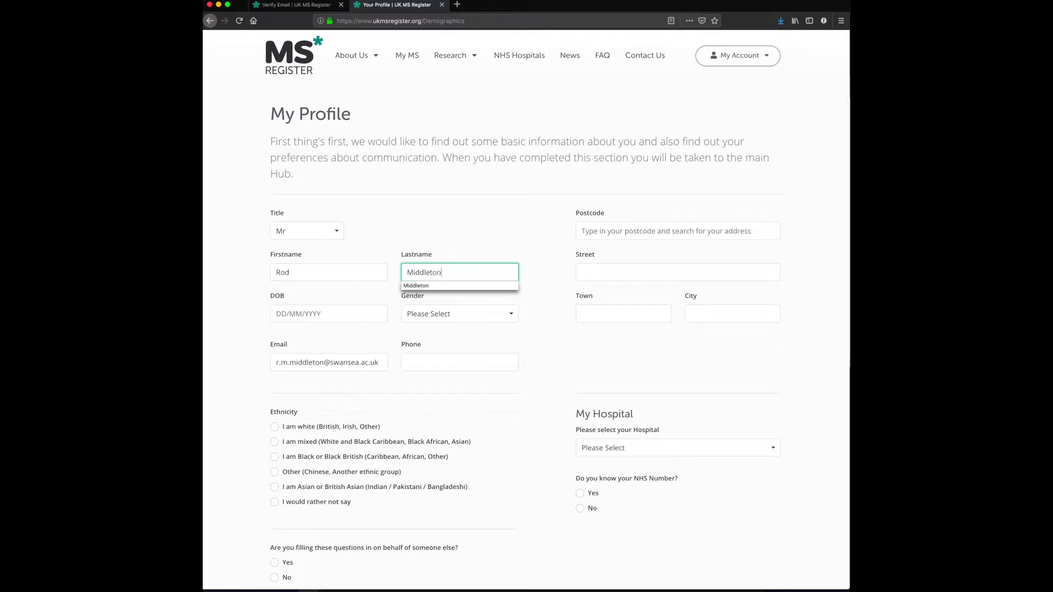
pyautogui.press('Tab')
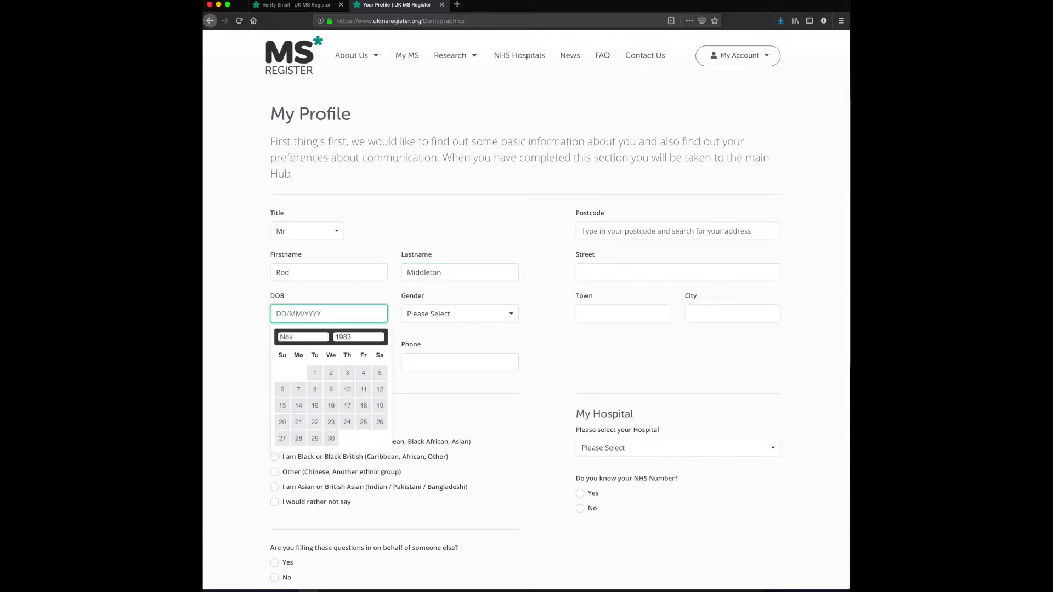
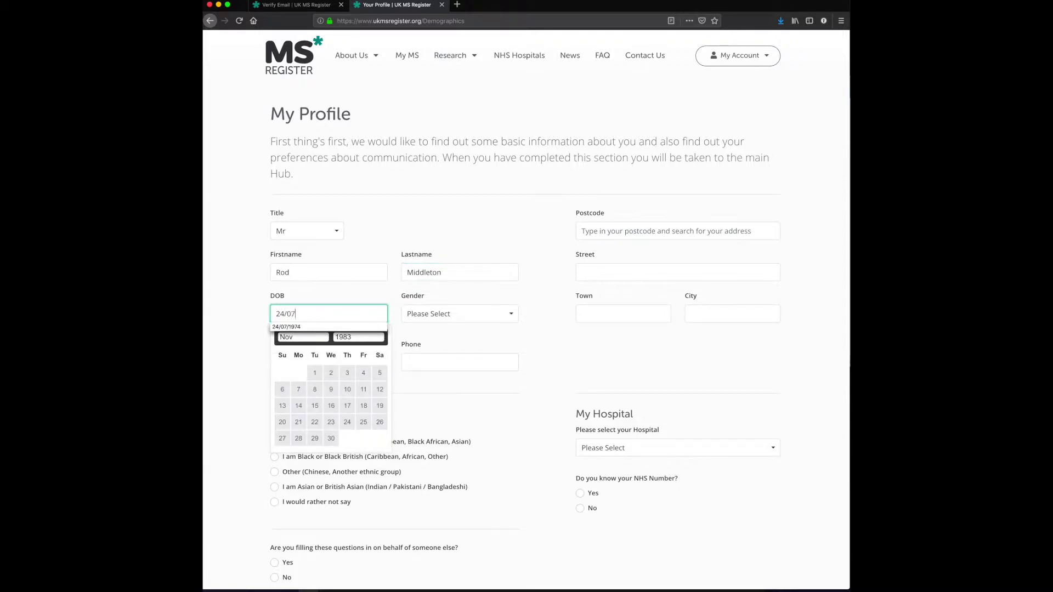
pyautogui.click(408, 337)
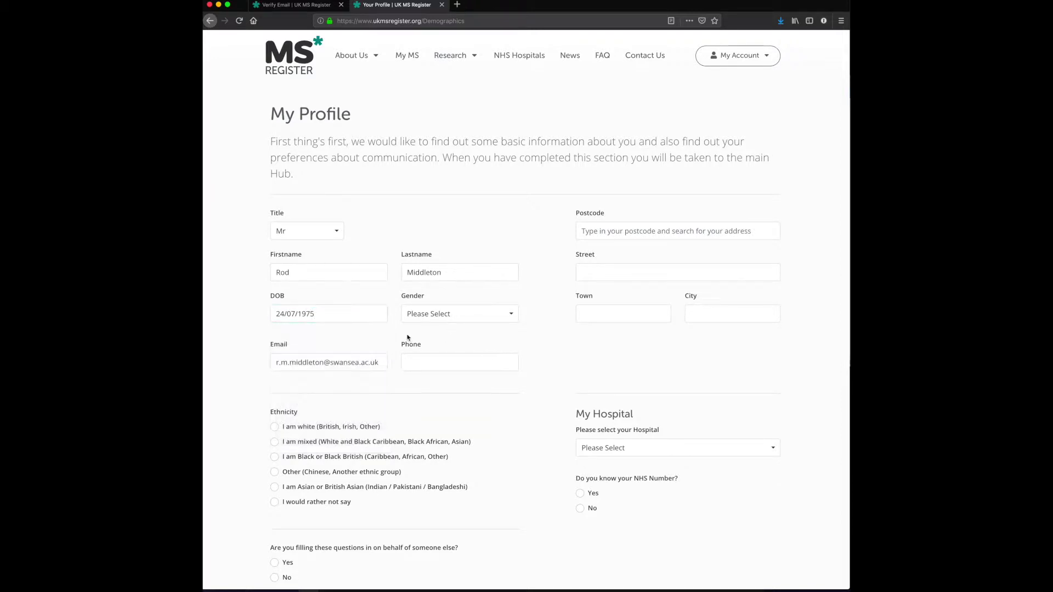
# - Choose Male as the gender and fill the address from a postcode lookup
pyautogui.click(438, 314)
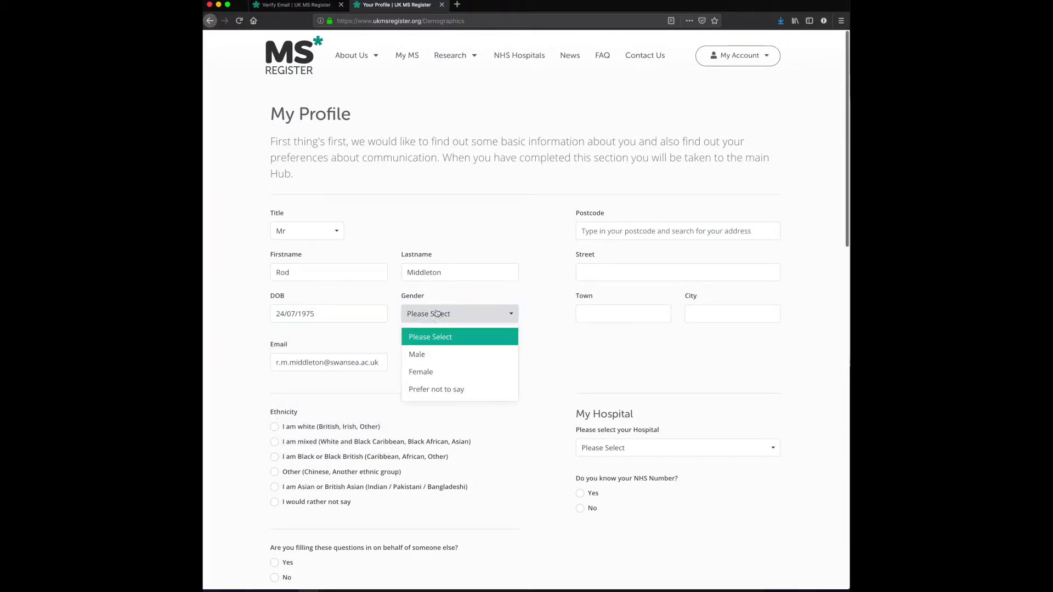
pyautogui.click(431, 354)
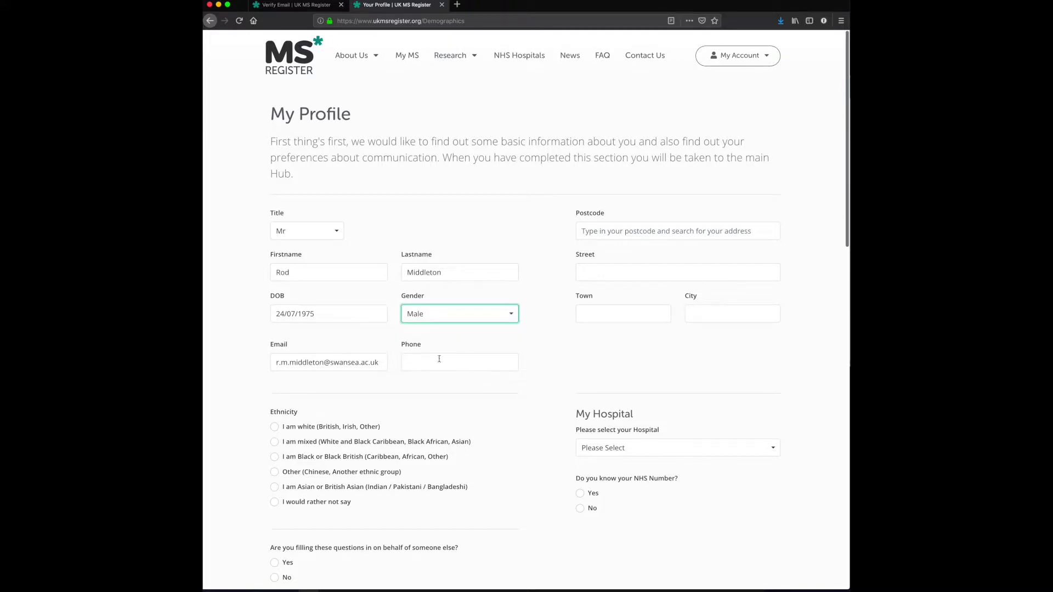
pyautogui.click(608, 233)
pyautogui.write('sa2')
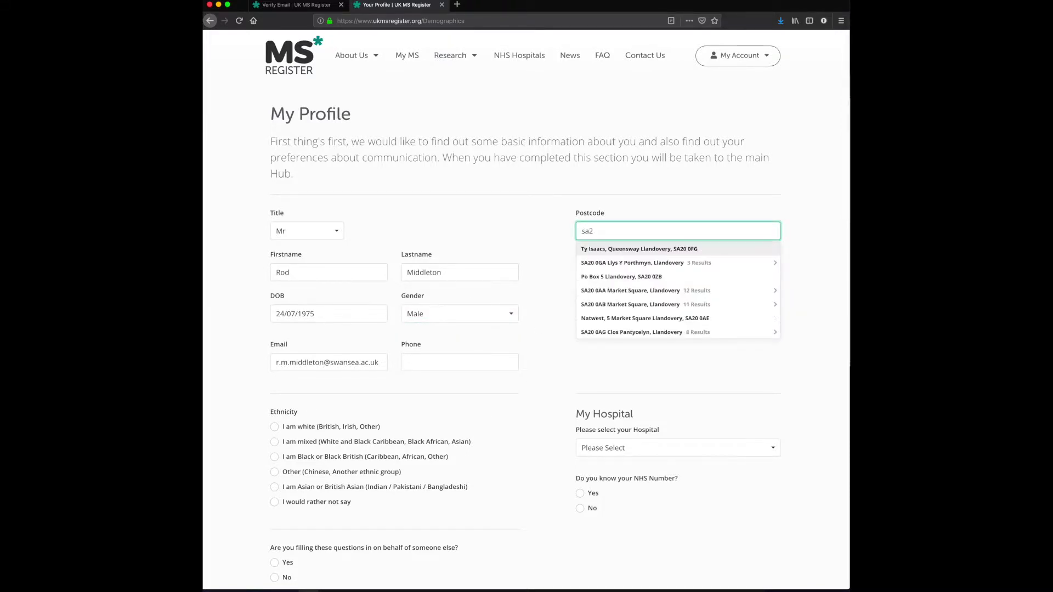
pyautogui.write('8pp')
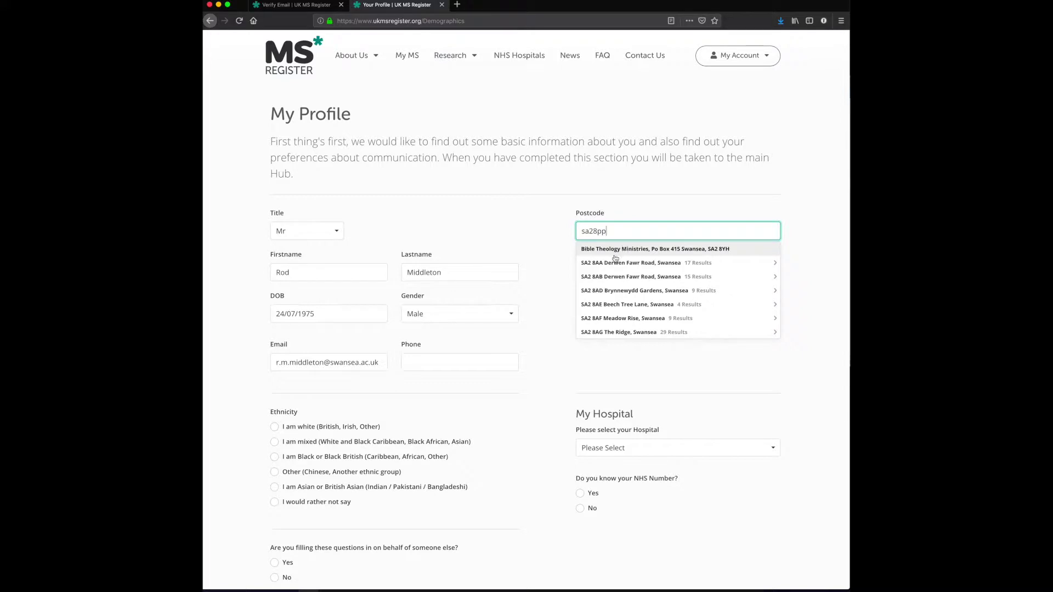
pyautogui.click(625, 250)
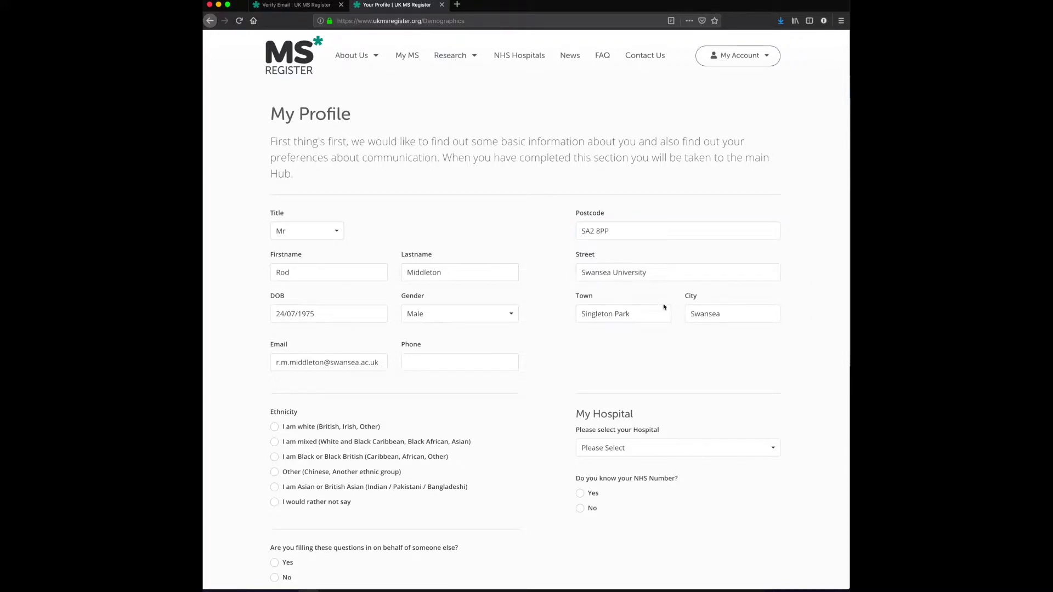
pyautogui.scroll(-3, 634, 317)
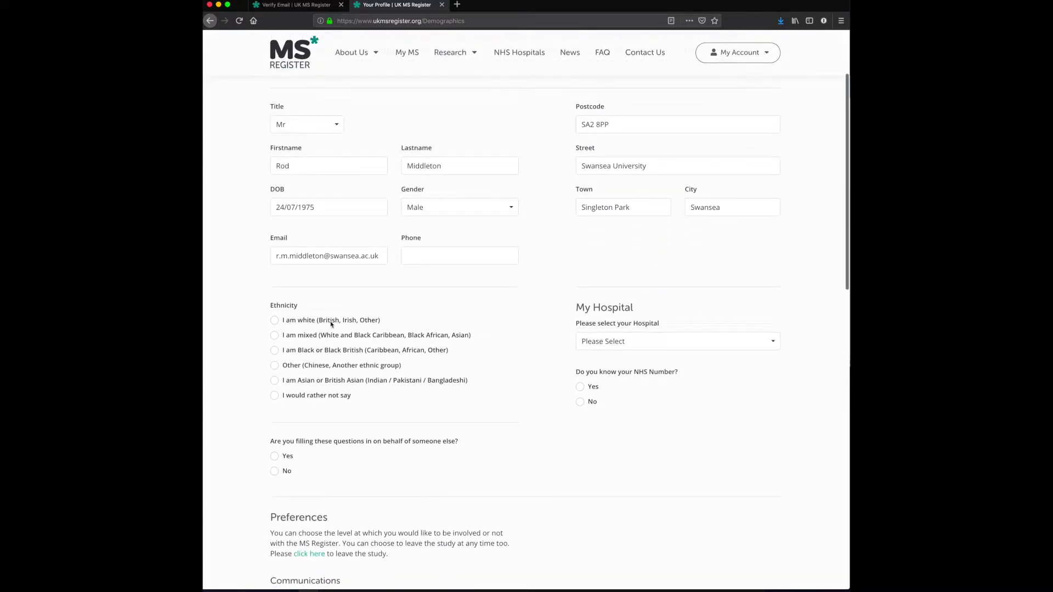
# - Set the ethnicity to white, with British as the detail
pyautogui.click(278, 322)
pyautogui.scroll(-2, 336, 326)
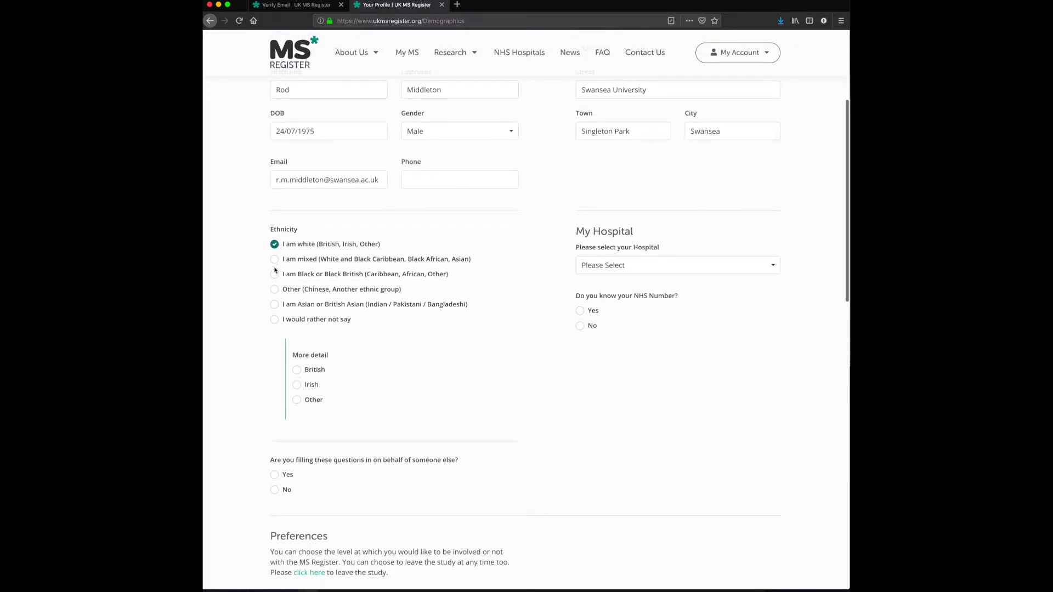
pyautogui.click(297, 370)
# - Leave the hospital unselected and answer No to knowing the NHS Number
pyautogui.click(642, 267)
pyautogui.scroll(-20, 646, 335)
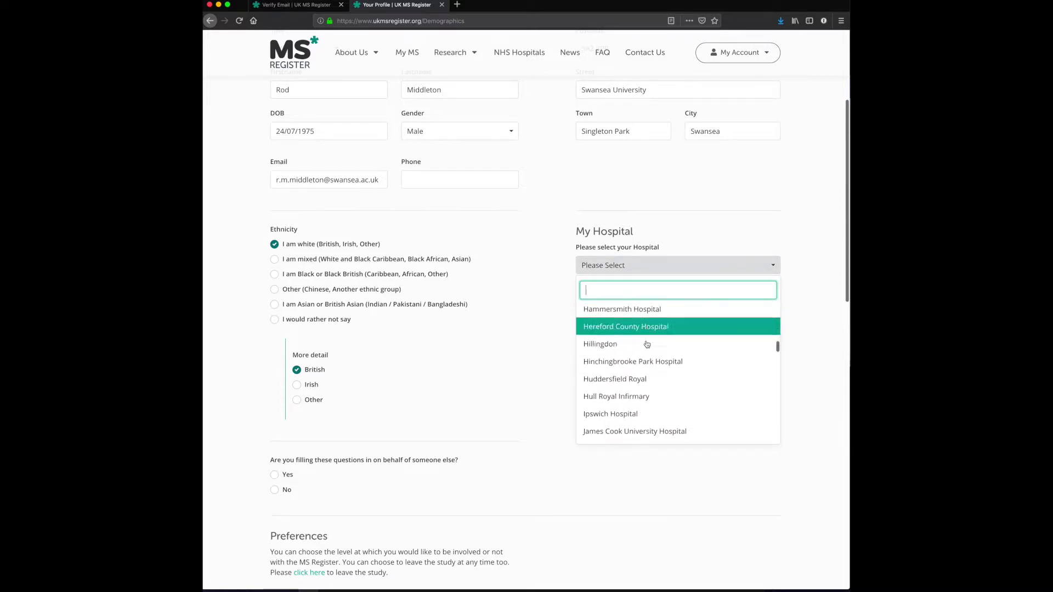
pyautogui.scroll(20, 647, 340)
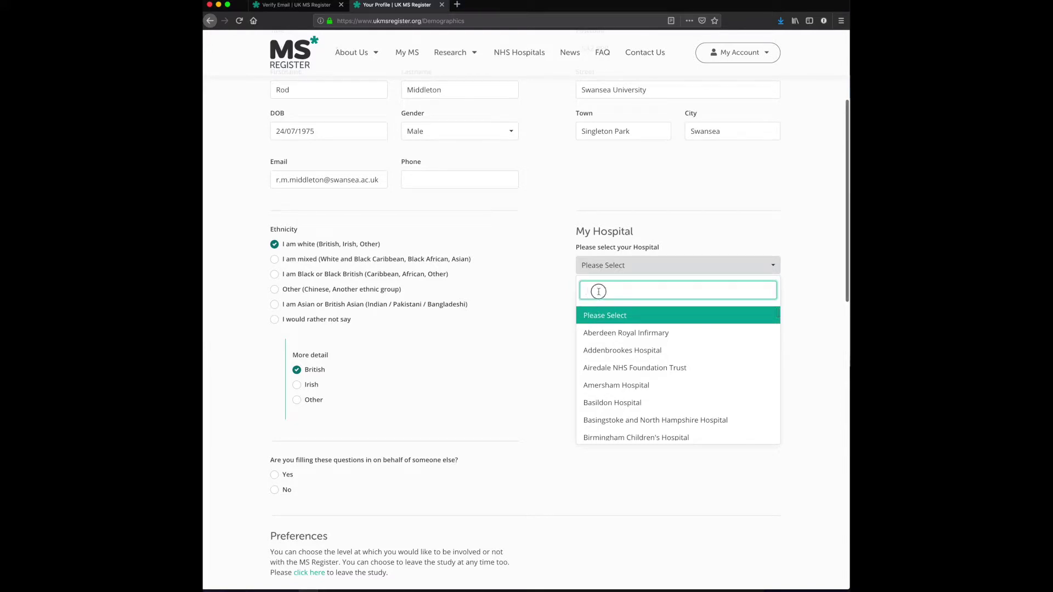
pyautogui.write('morr')
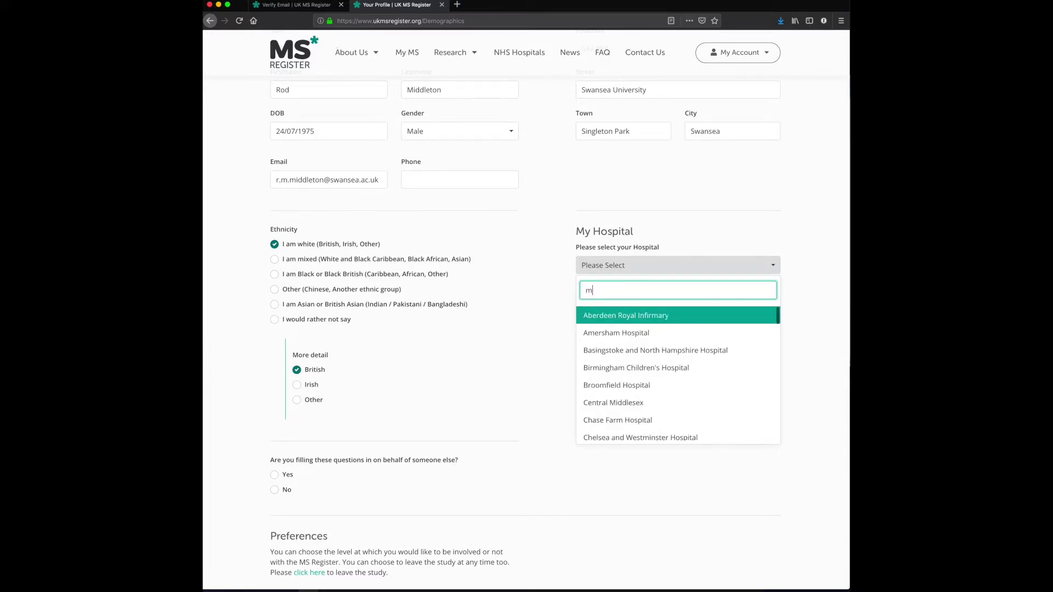
pyautogui.press('BackSpace')
pyautogui.press('BackSpace')
pyautogui.press('BackSpace')
pyautogui.press('BackSpace')
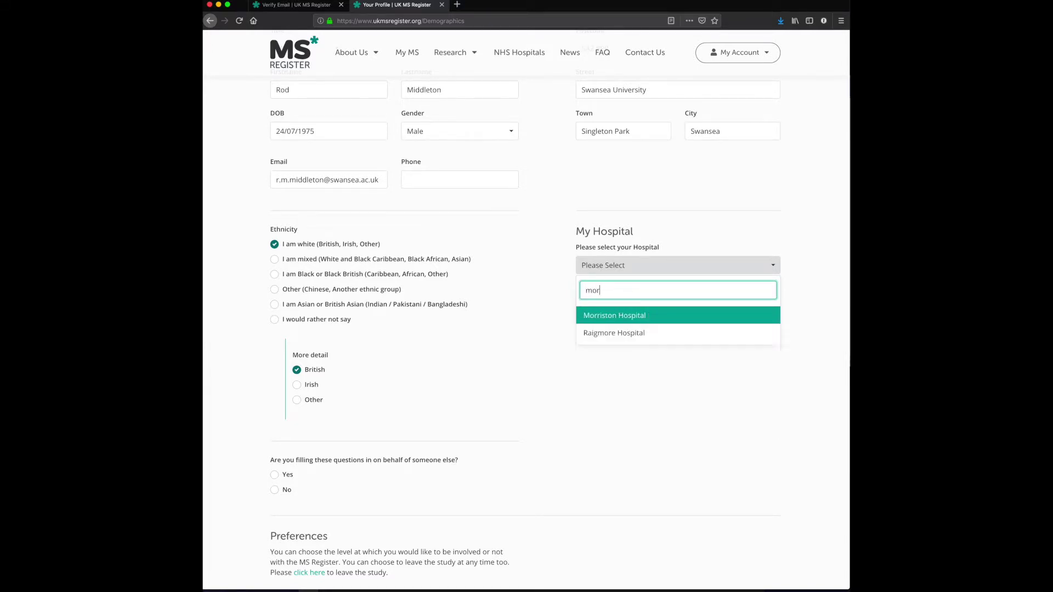
pyautogui.click(525, 334)
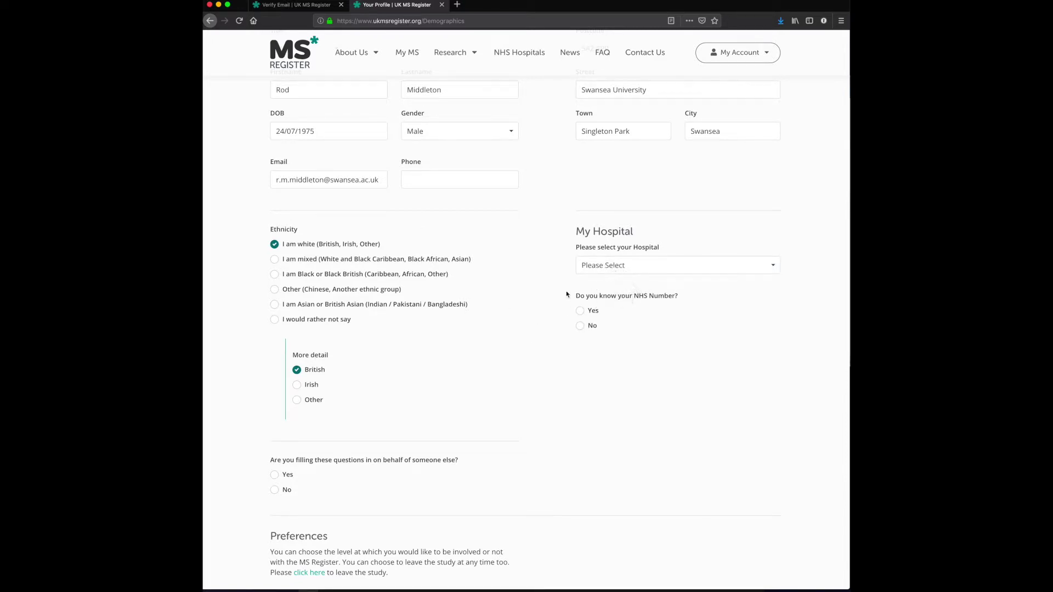
pyautogui.click(580, 325)
# - Answer No to filling in for someone else and opt in to research-trial emails and questionnaire results
pyautogui.scroll(-5, 555, 305)
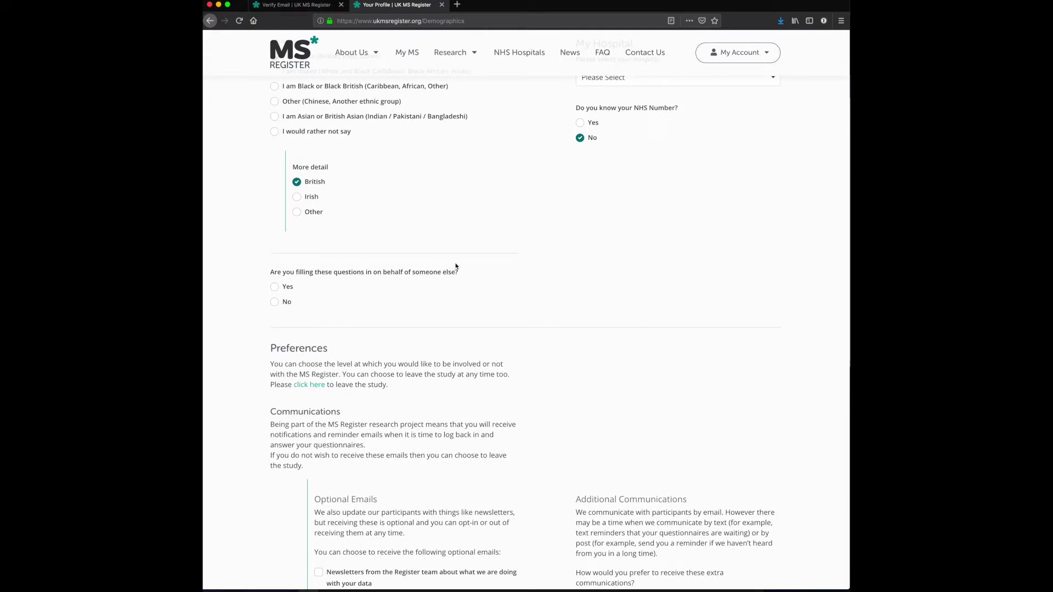
pyautogui.click(274, 301)
pyautogui.scroll(-5, 372, 324)
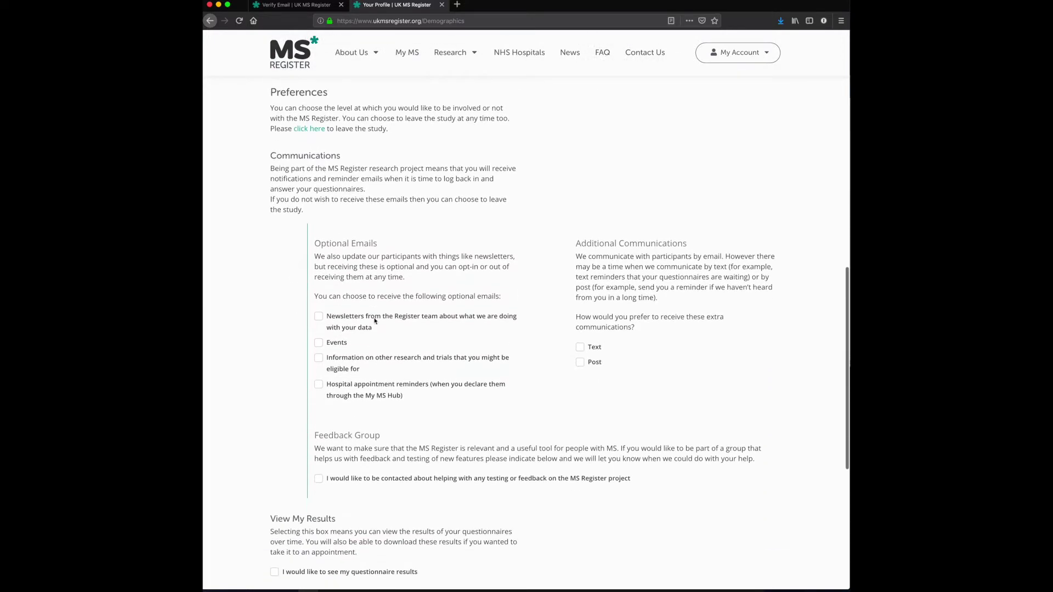
pyautogui.scroll(-1, 374, 318)
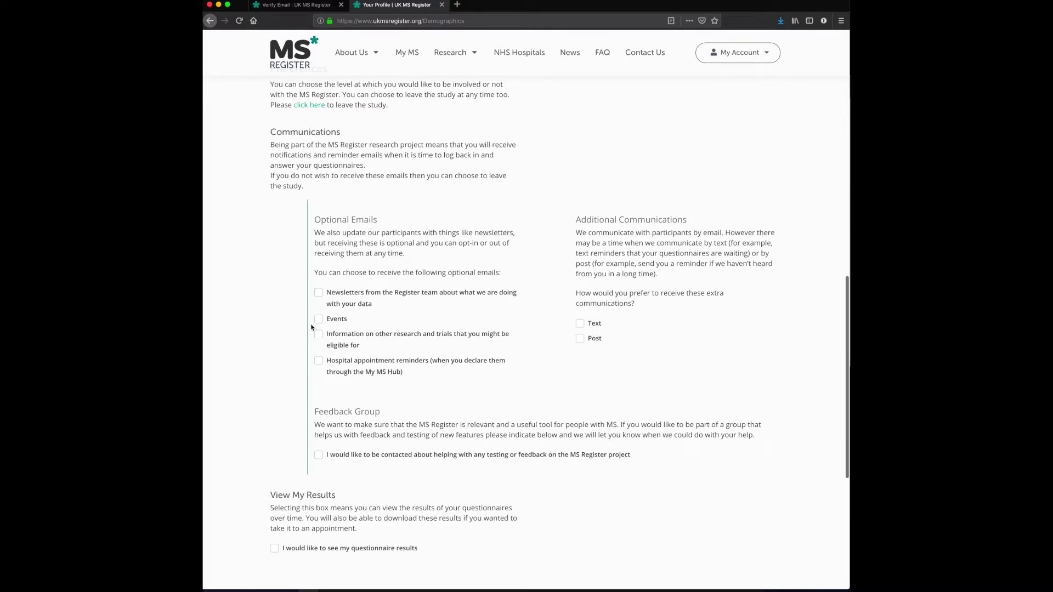
pyautogui.scroll(-1, 323, 349)
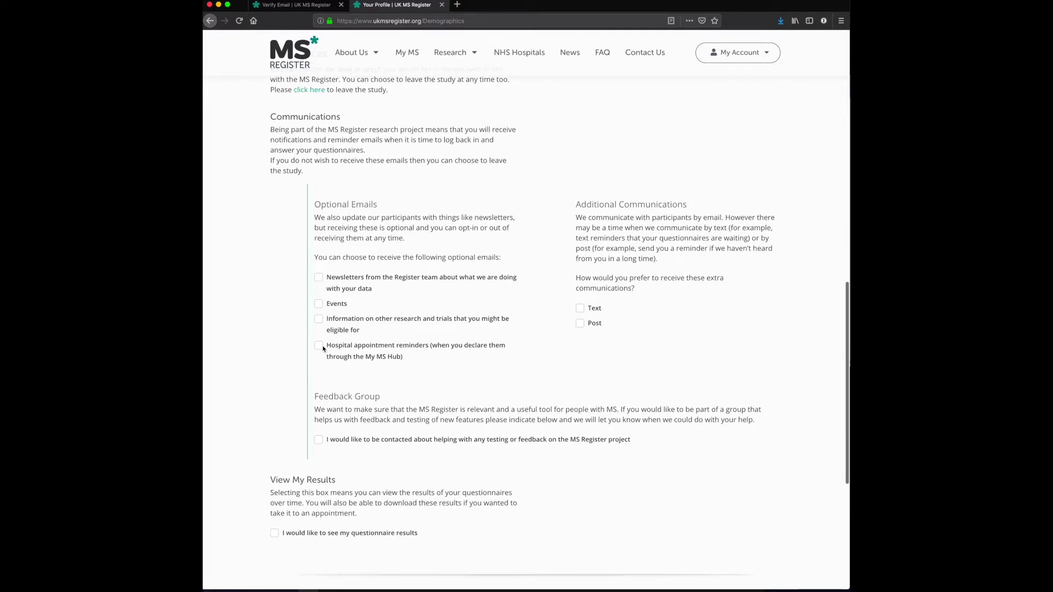
pyautogui.click(320, 320)
pyautogui.scroll(-3, 304, 313)
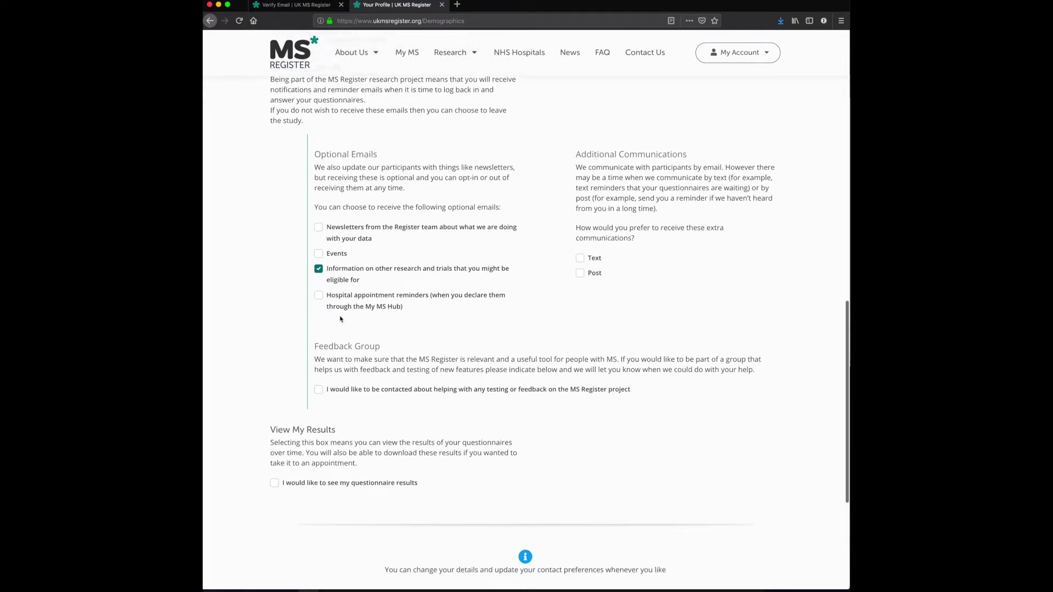
pyautogui.scroll(-1, 335, 304)
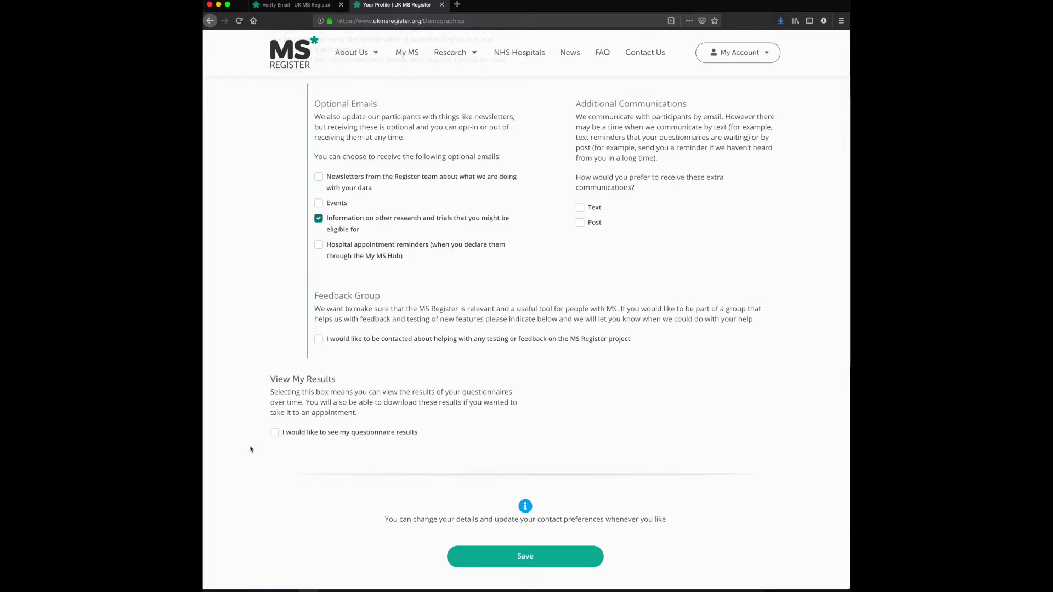
pyautogui.click(274, 434)
# - Save the profile, then record symptoms starting in 2011, month not remembered, with Walking and Vision
pyautogui.click(505, 559)
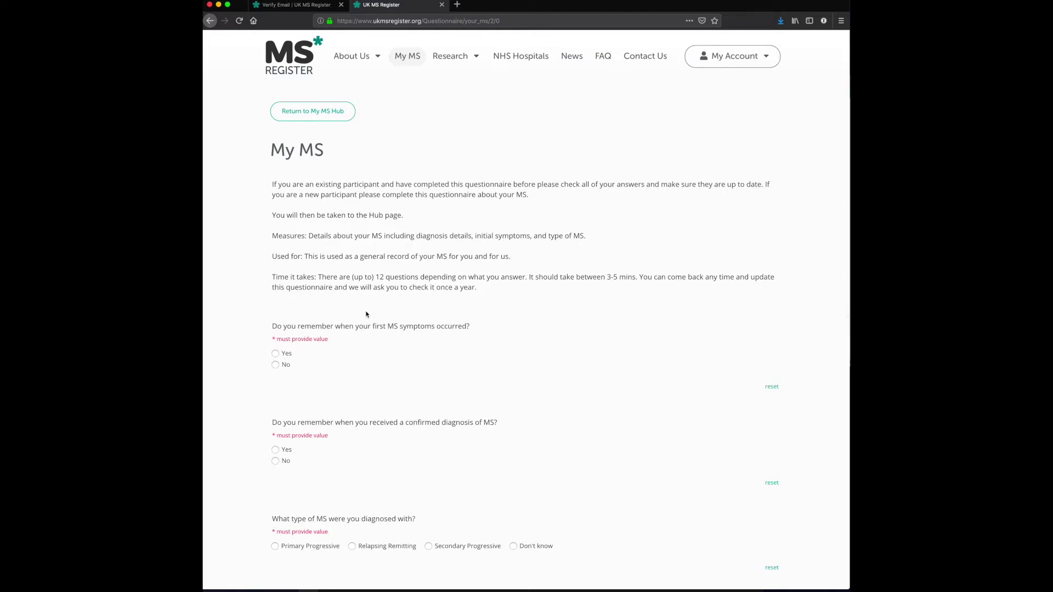
pyautogui.scroll(-3, 365, 312)
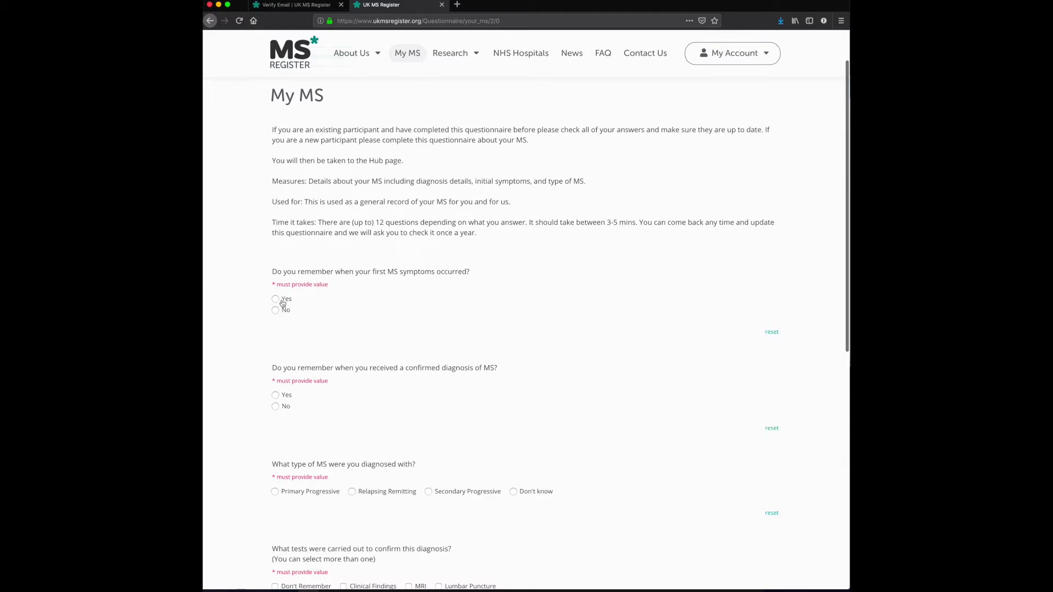
pyautogui.click(276, 300)
pyautogui.click(306, 393)
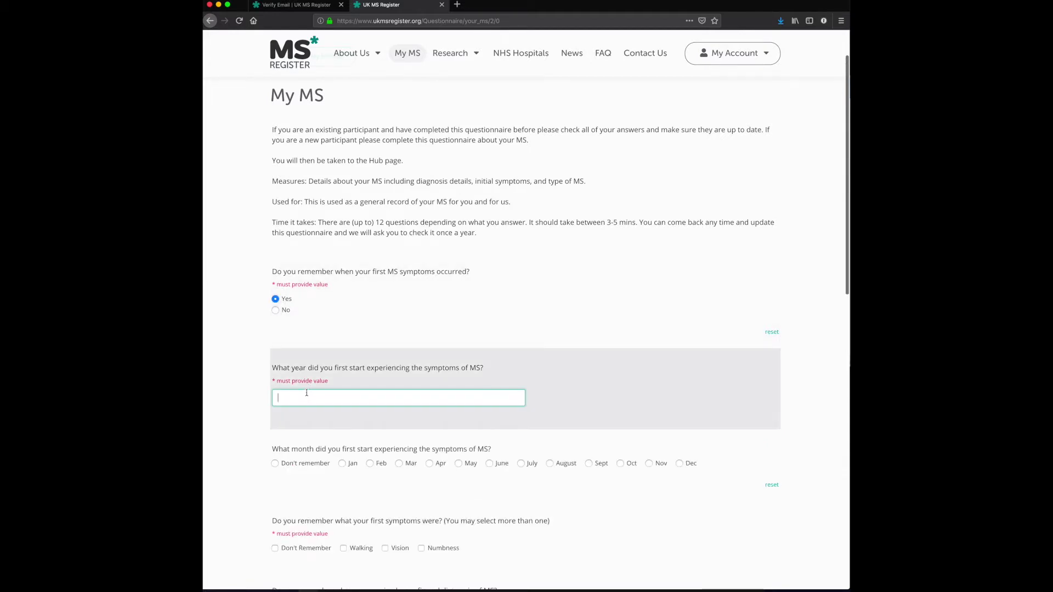
pyautogui.write('2011')
pyautogui.scroll(-2, 315, 417)
pyautogui.scroll(-1, 315, 418)
pyautogui.click(298, 427)
pyautogui.scroll(-4, 299, 428)
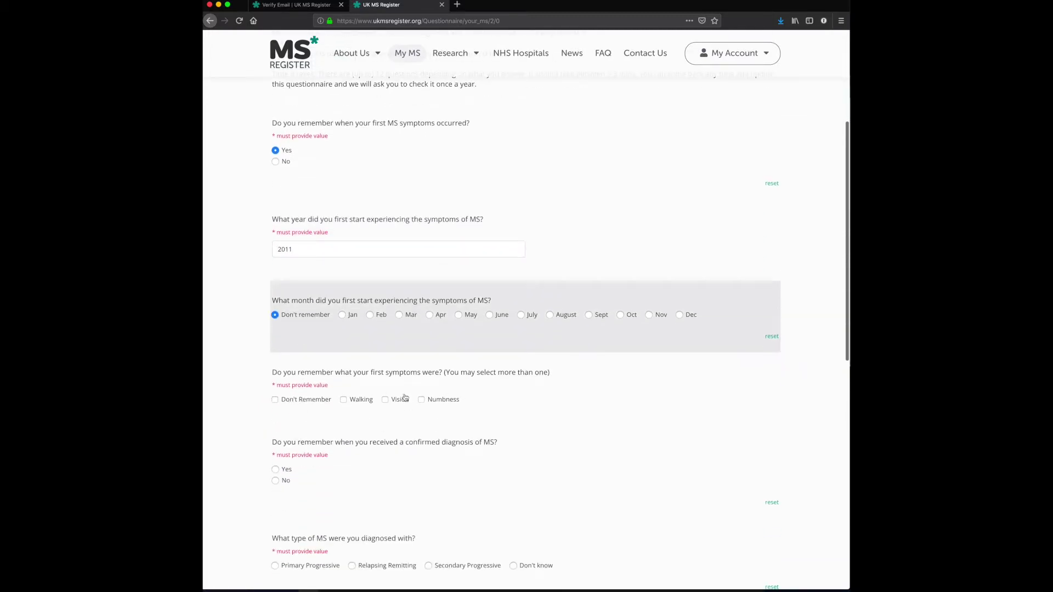
pyautogui.click(346, 400)
pyautogui.click(385, 400)
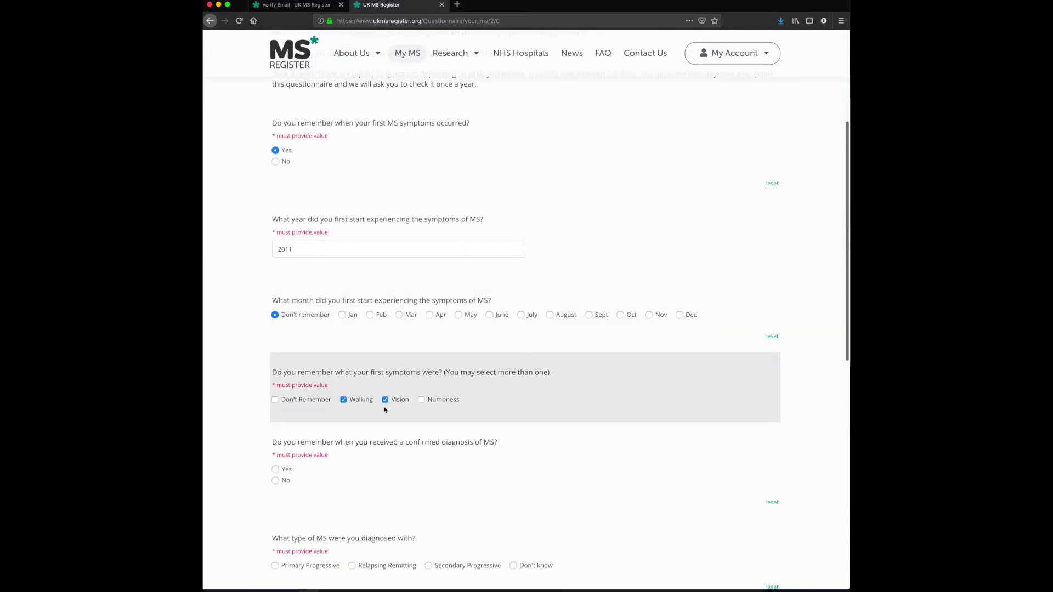
pyautogui.scroll(-3, 385, 410)
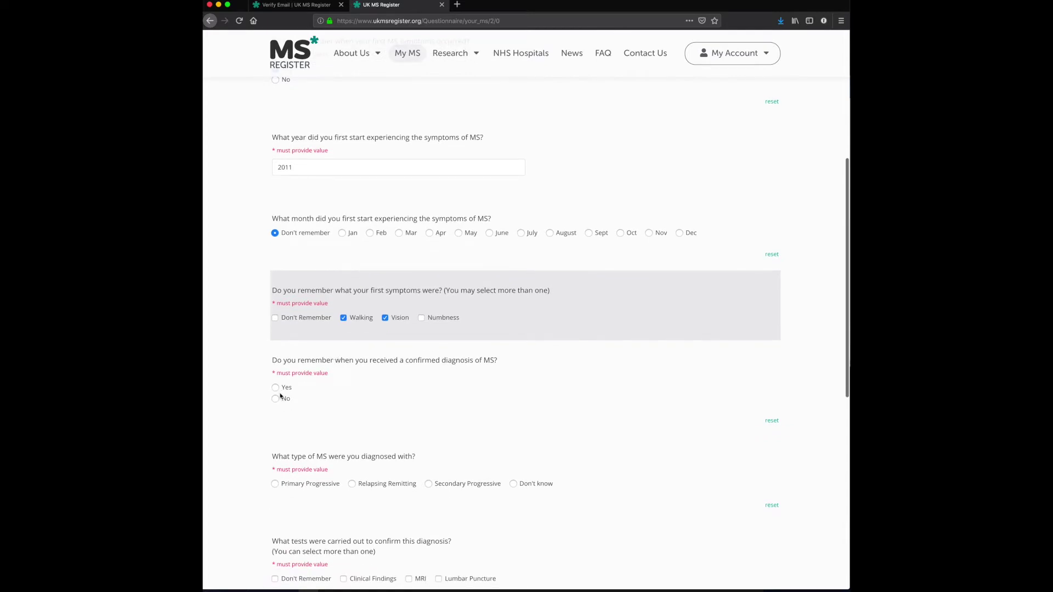
# - Record a Relapsing Remitting MS diagnosis in February 2012, confirmed by MRI
pyautogui.click(276, 387)
pyautogui.click(321, 477)
pyautogui.write('2012')
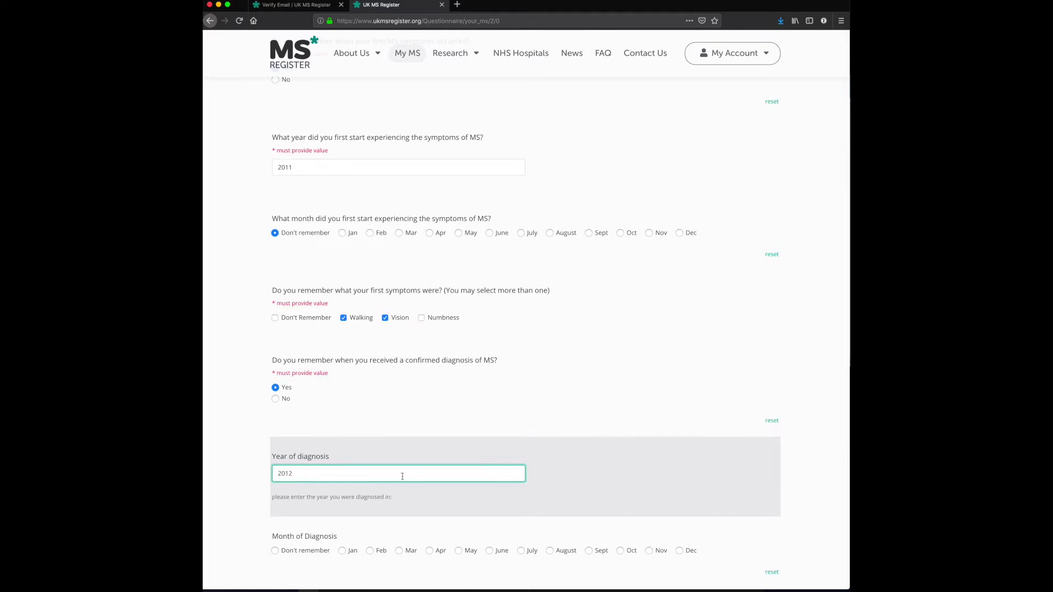
pyautogui.scroll(-3, 402, 476)
pyautogui.click(370, 451)
pyautogui.scroll(-4, 245, 423)
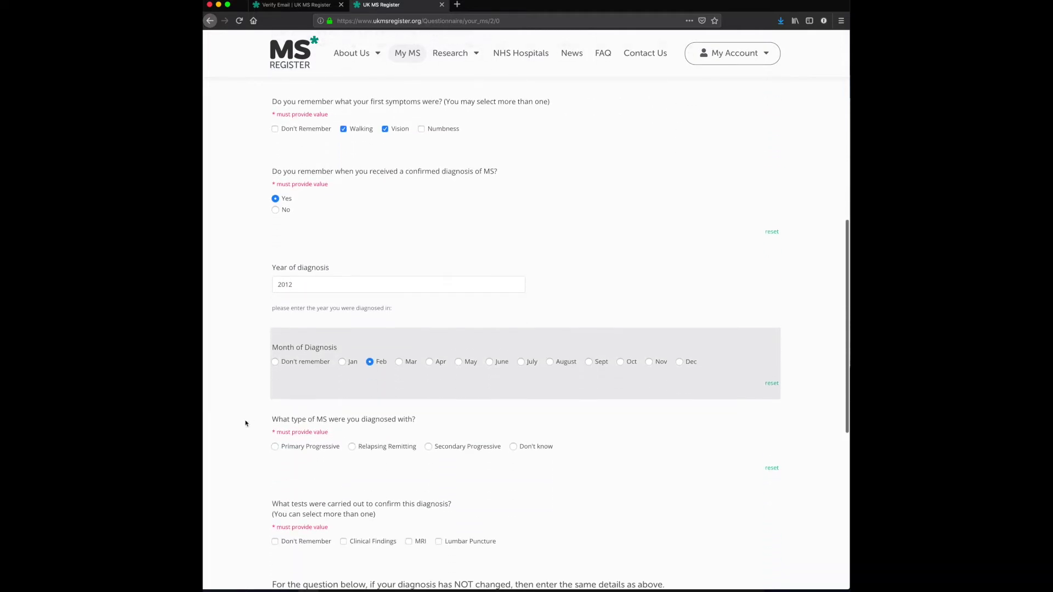
pyautogui.click(352, 445)
pyautogui.scroll(-3, 275, 433)
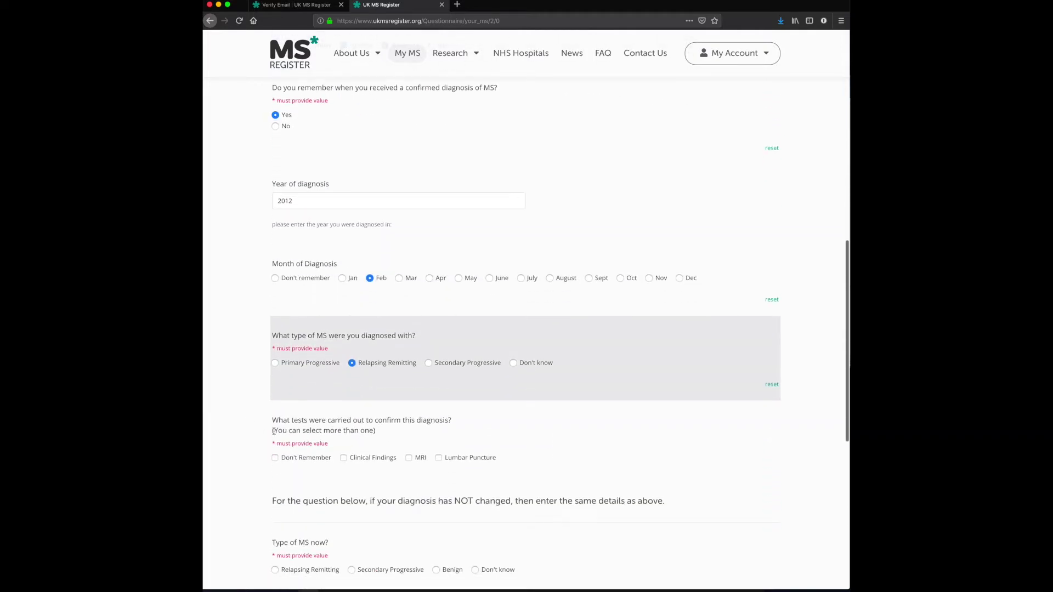
pyautogui.scroll(-3, 378, 436)
pyautogui.click(420, 368)
pyautogui.scroll(-2, 384, 384)
pyautogui.moveTo(353, 400); pyautogui.dragTo(406, 377)
pyautogui.scroll(-1, 362, 388)
pyautogui.scroll(-2, 332, 390)
# - Set the current MS type to Secondary Progressive, change year not remembered, and submit the questionnaire
pyautogui.click(308, 263)
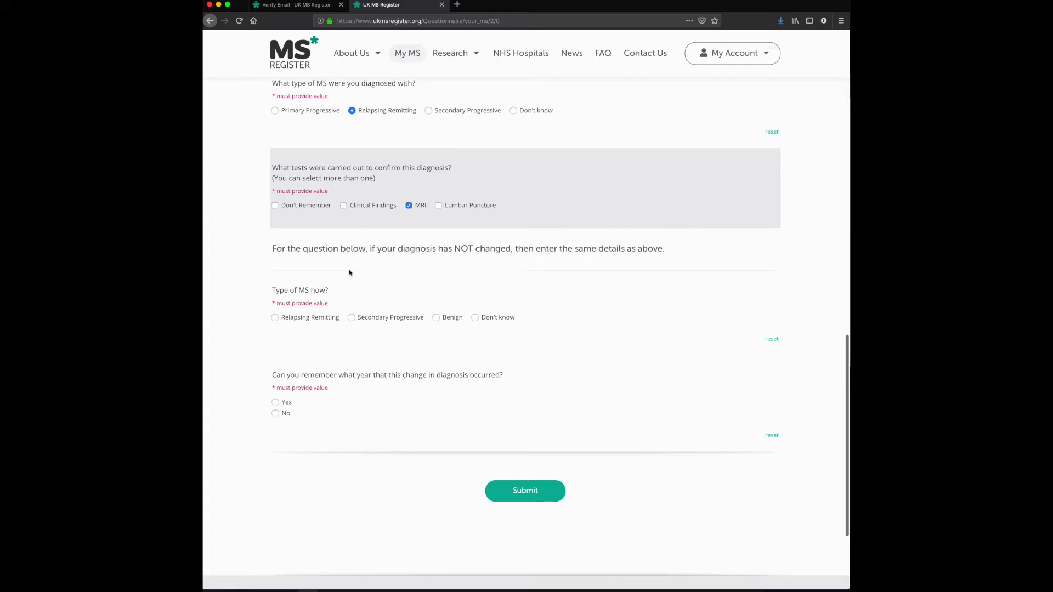
pyautogui.click(351, 317)
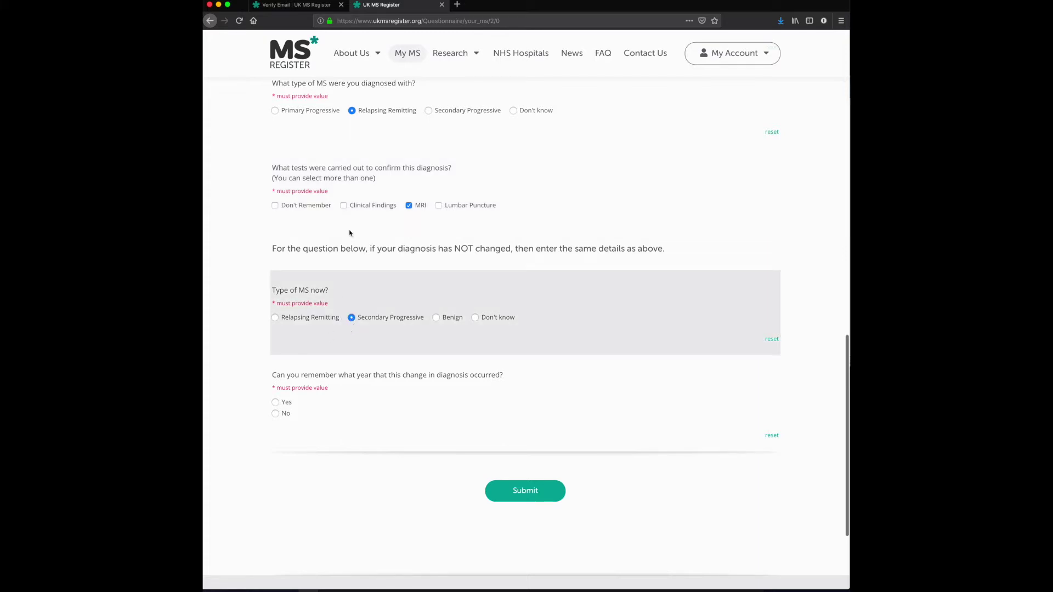
pyautogui.scroll(-5, 310, 238)
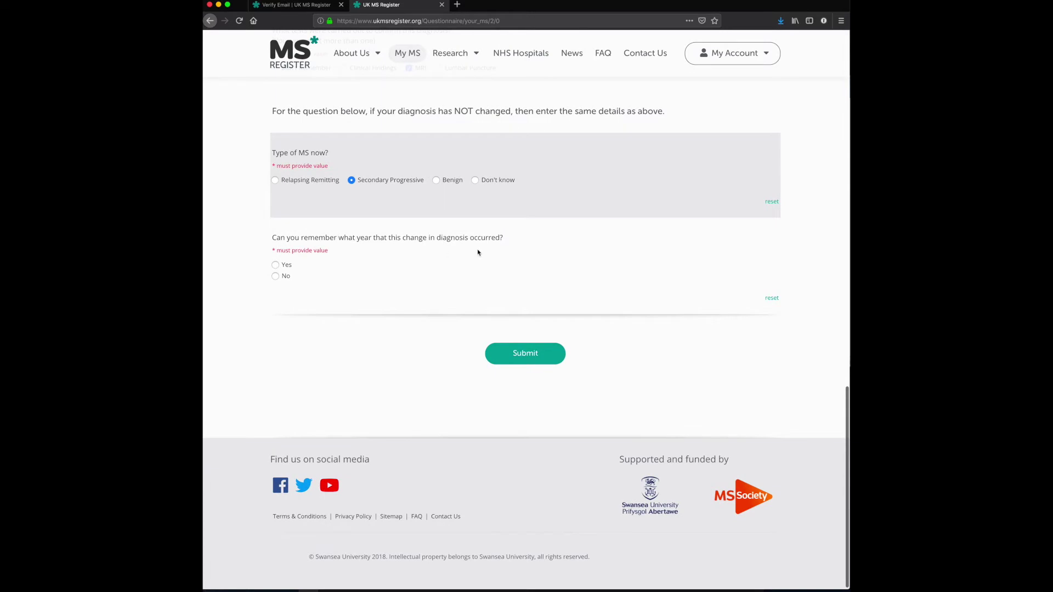
pyautogui.click(282, 276)
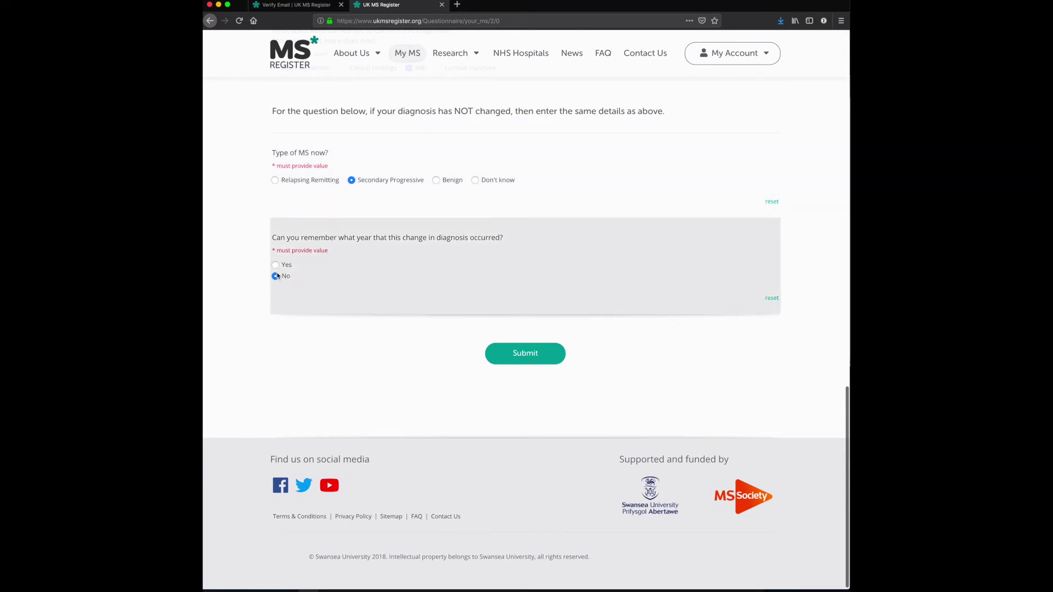
pyautogui.click(518, 350)
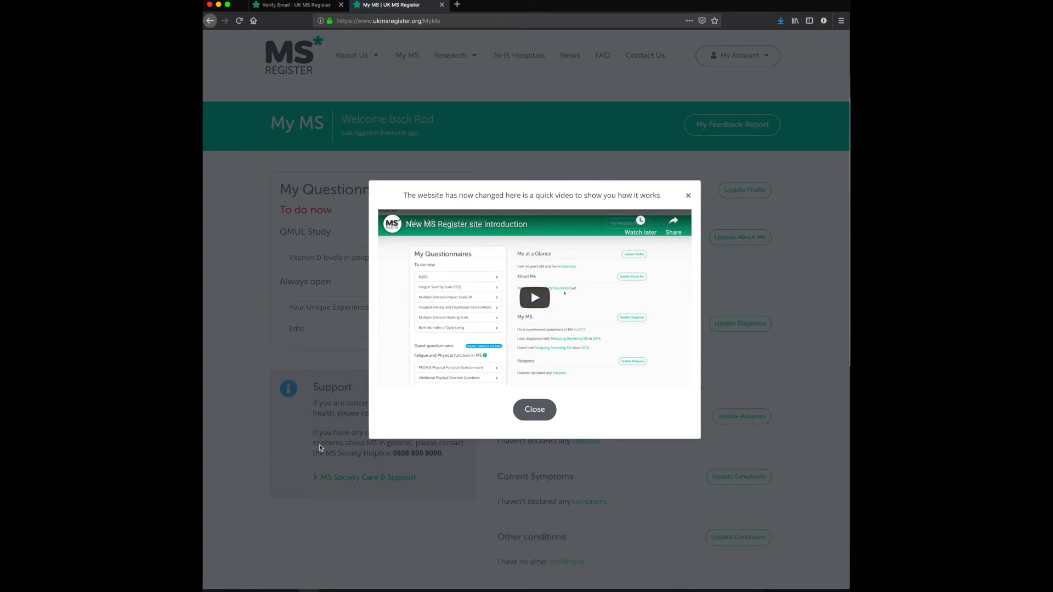
# - Close the site introduction video popup to reveal the My MS diagnosis summary
pyautogui.click(689, 196)
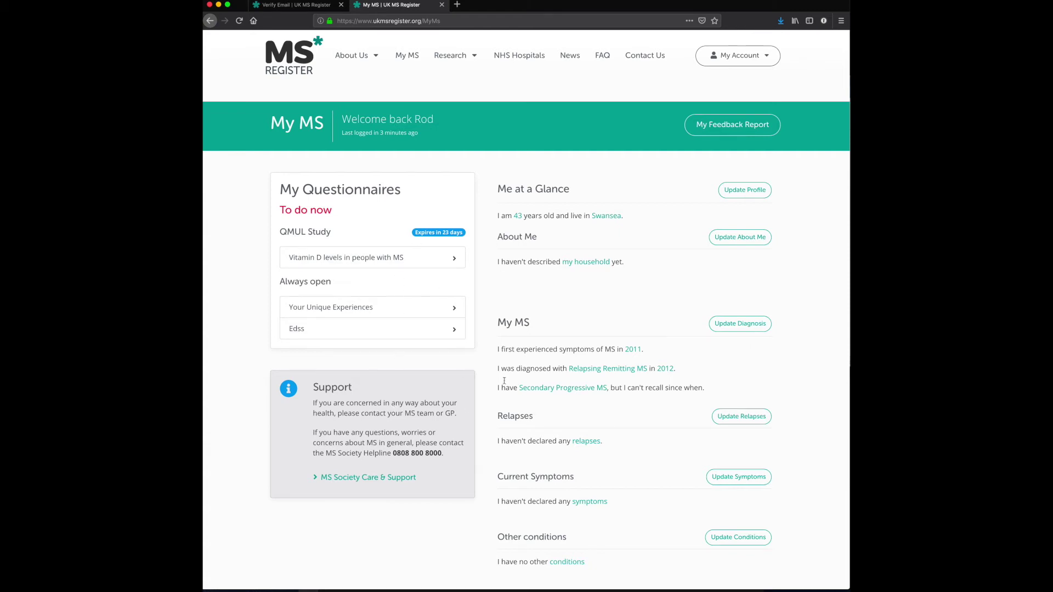
pyautogui.scroll(-3, 364, 308)
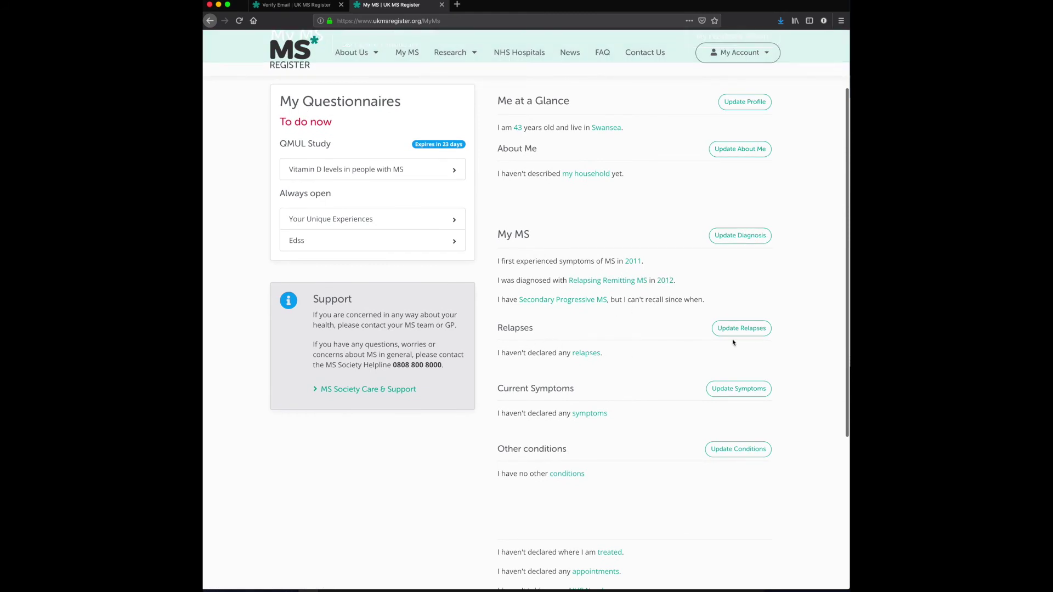
pyautogui.scroll(1, 646, 221)
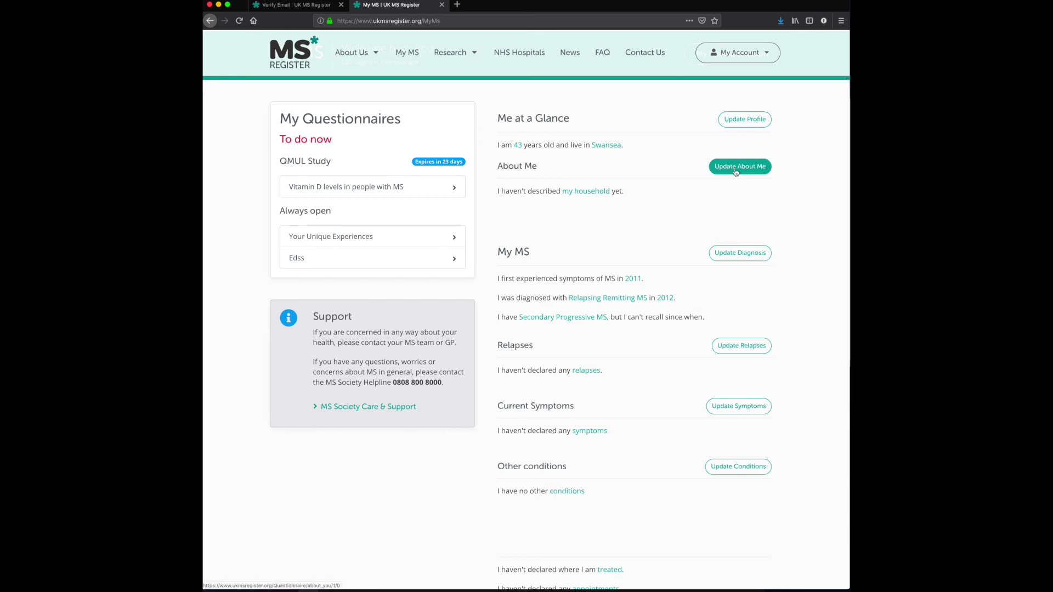
pyautogui.scroll(-3, 571, 340)
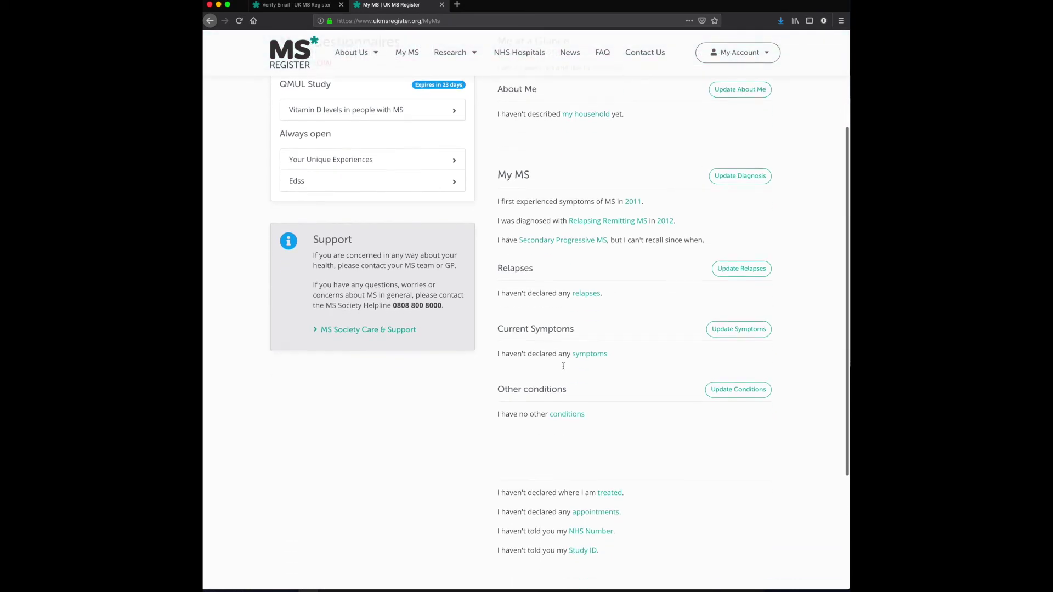
pyautogui.scroll(-3, 565, 363)
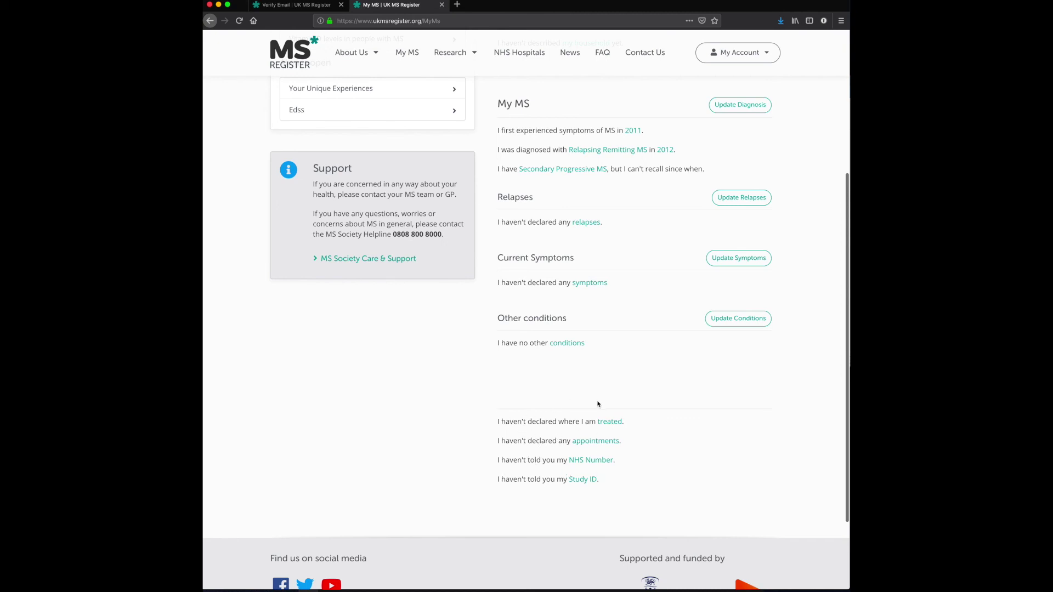
pyautogui.scroll(3, 590, 443)
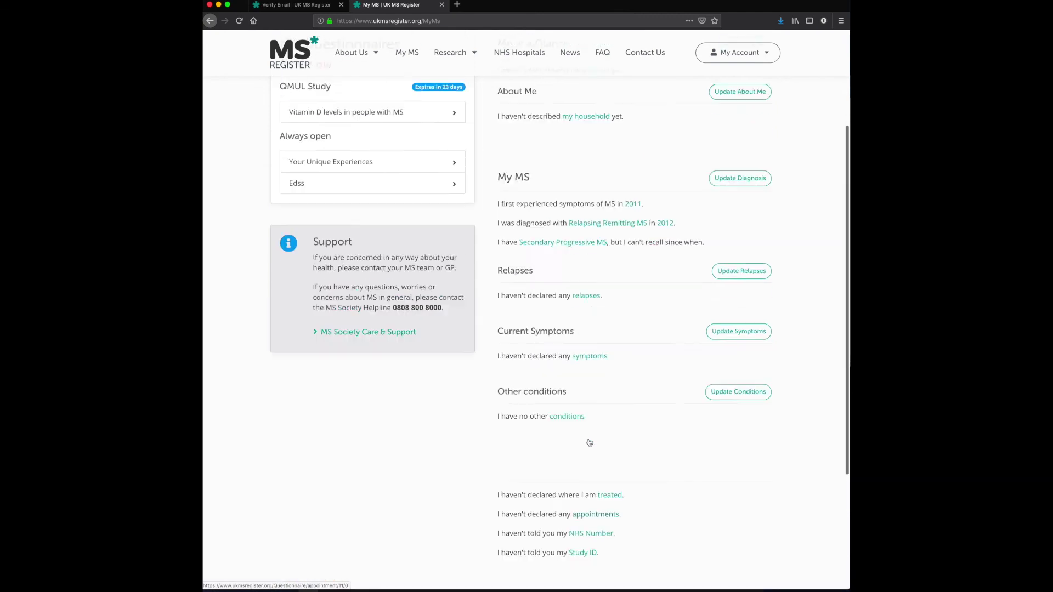
pyautogui.scroll(5, 590, 443)
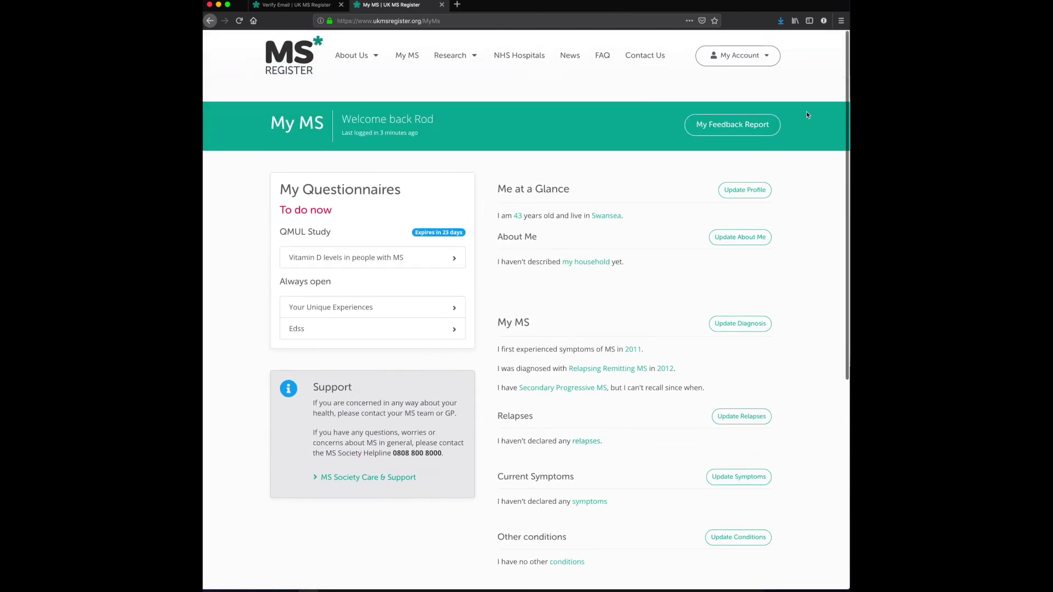